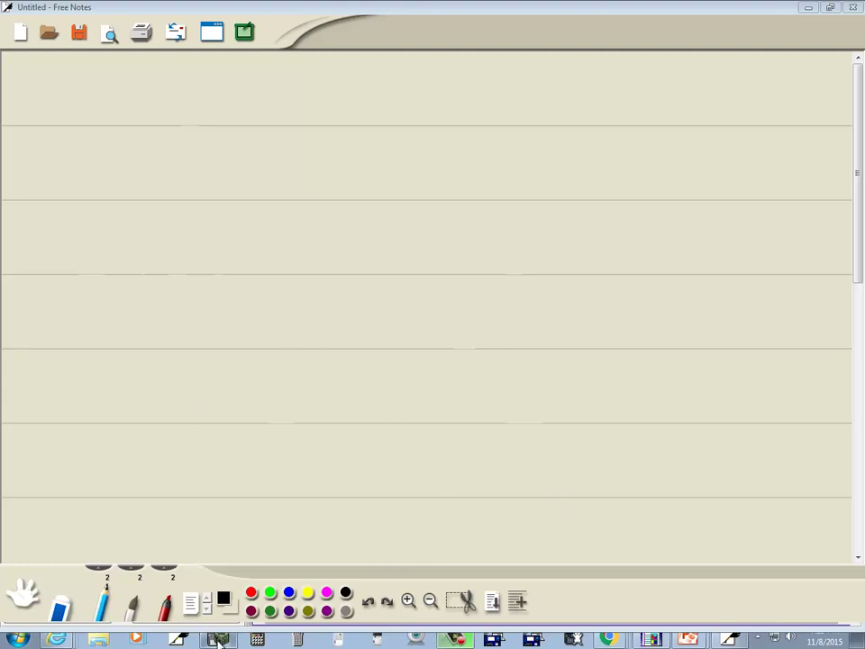
In TI-SmartView, clear the calculator home screen and empty the key press history
{"action": "left_click", "coordinate": [256, 638]}
{"action": "left_click", "coordinate": [212, 362]}
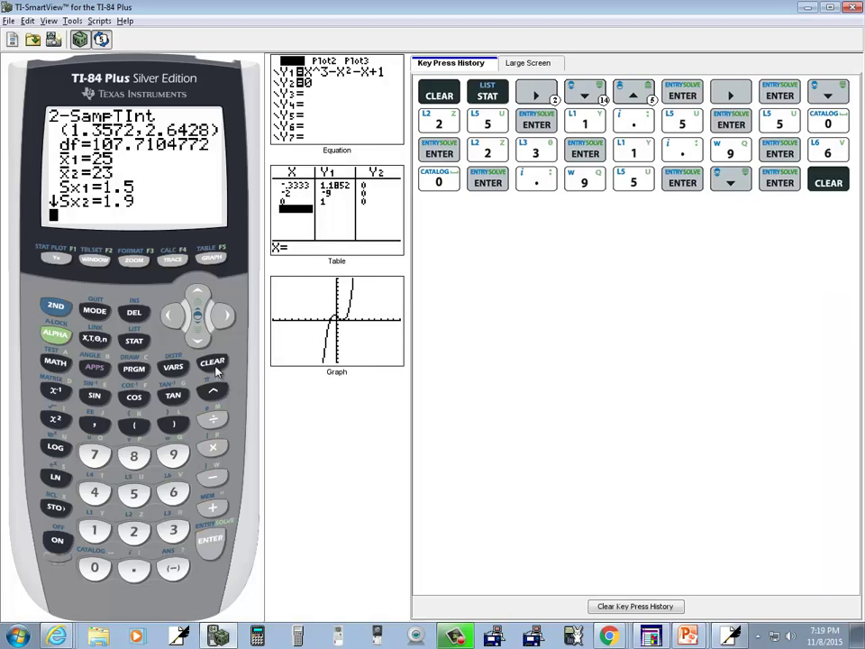
{"action": "left_click", "coordinate": [633, 608]}
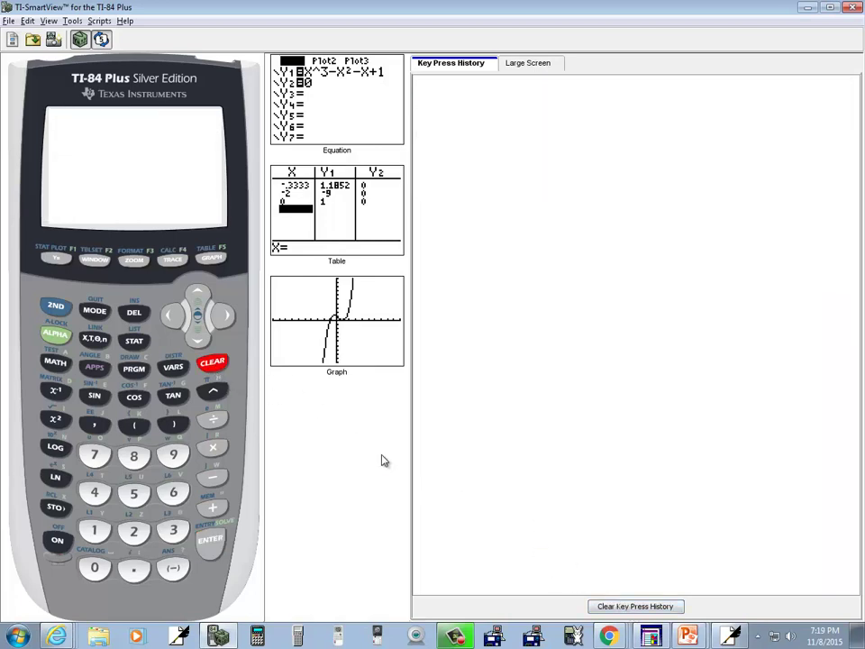
Open STAT TESTS and scroll down past 2-SampZInt and 2-SampTInt to 2-PropZInt
{"action": "left_click", "coordinate": [134, 343]}
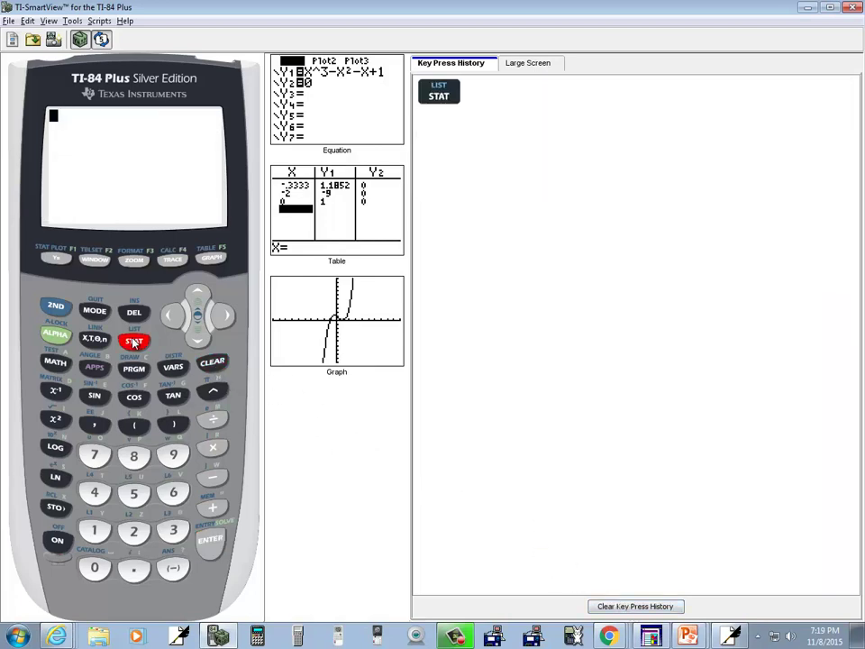
{"action": "left_click", "coordinate": [226, 317]}
{"action": "left_click", "coordinate": [225, 317]}
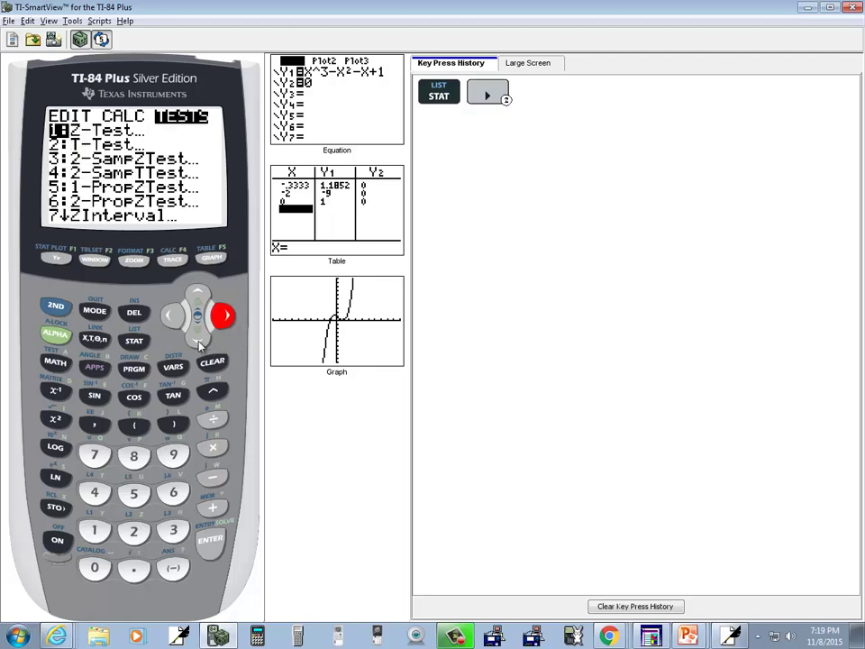
{"action": "left_click", "coordinate": [200, 344]}
{"action": "left_click", "coordinate": [199, 344]}
{"action": "left_click", "coordinate": [199, 344]}
{"action": "left_click", "coordinate": [199, 344]}
{"action": "left_click", "coordinate": [199, 344]}
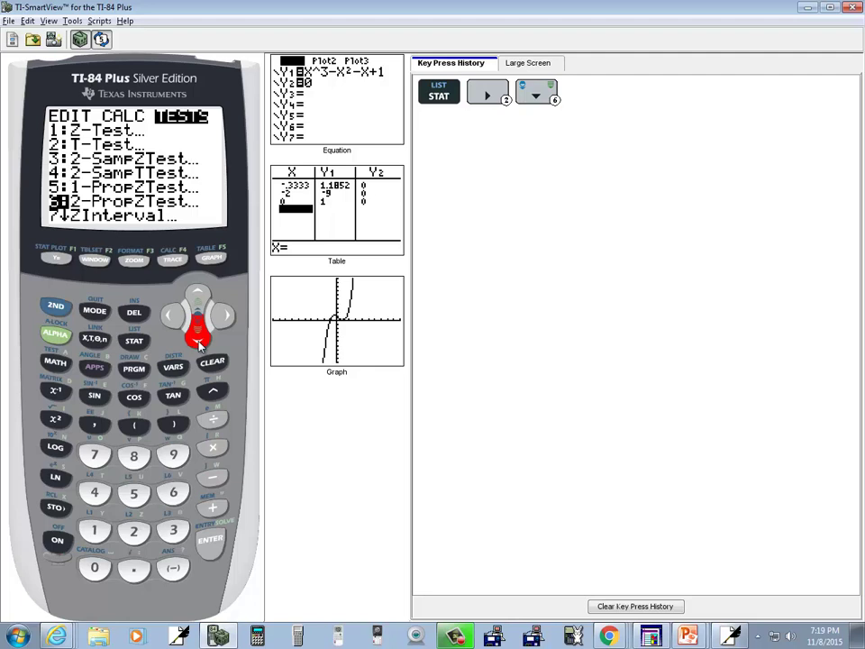
{"action": "left_click", "coordinate": [200, 343]}
{"action": "left_click", "coordinate": [199, 344]}
{"action": "left_click", "coordinate": [199, 343]}
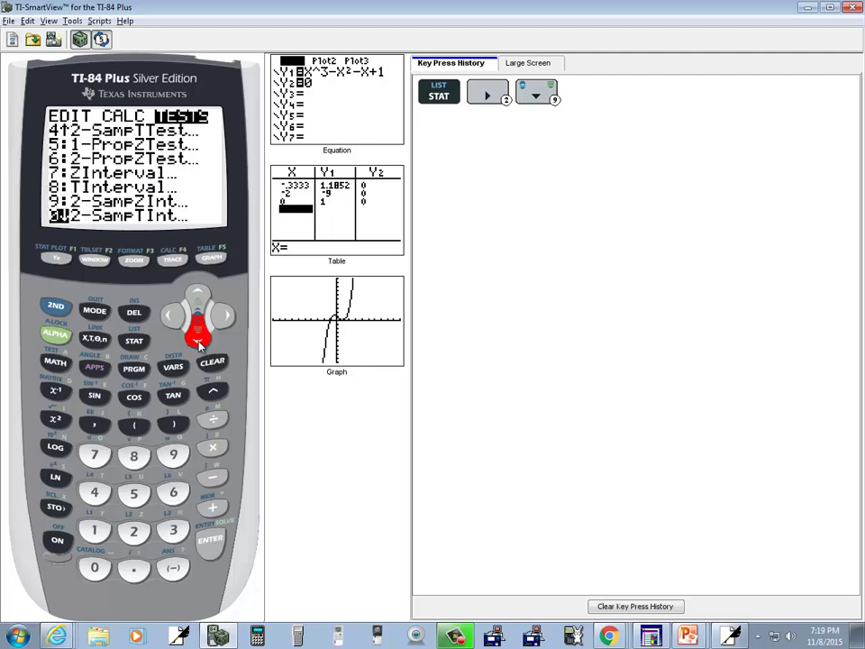
{"action": "left_click", "coordinate": [199, 344]}
{"action": "left_click", "coordinate": [199, 343]}
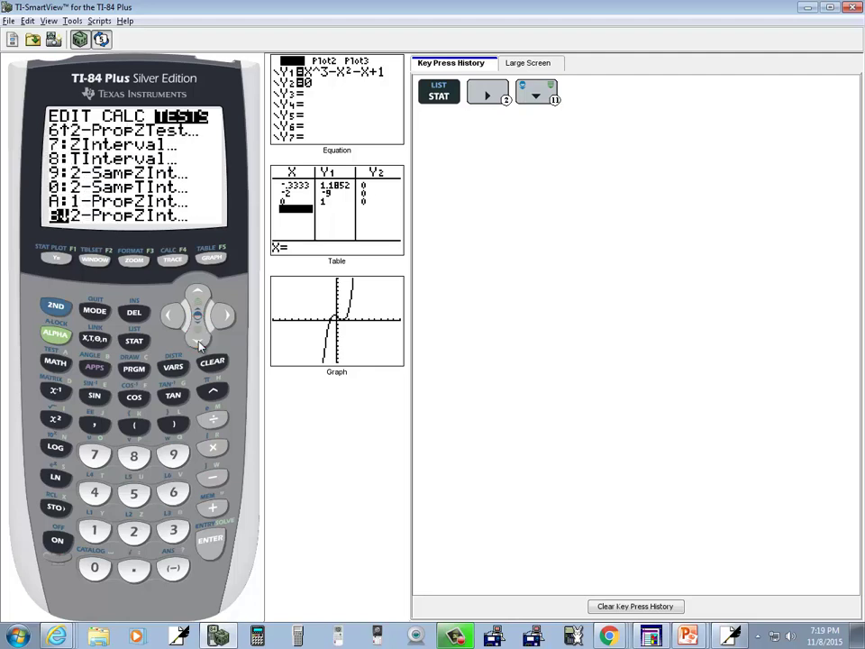
{"action": "left_click", "coordinate": [199, 343]}
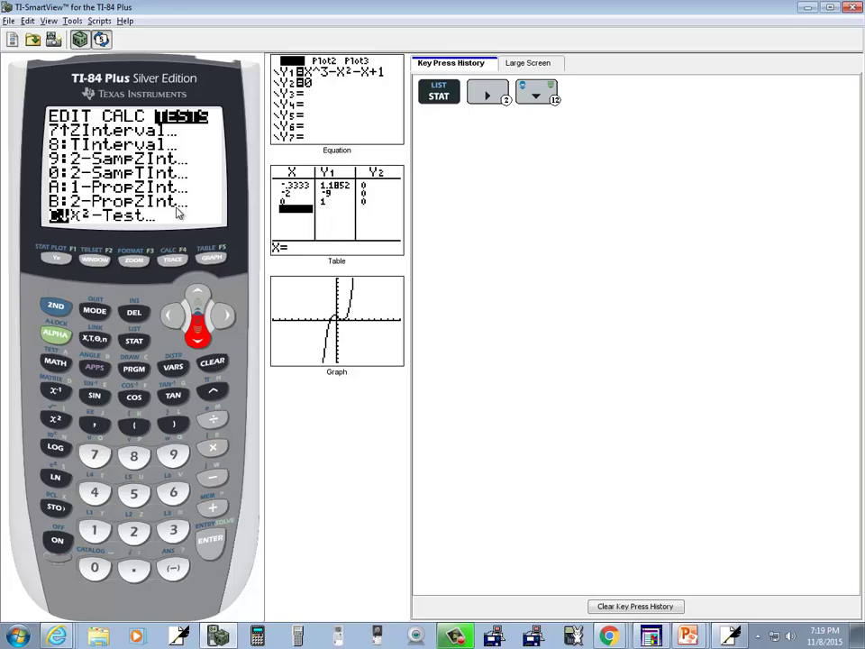
Back in Free Notes, draw a title box near the top of the page, redrawing it once
{"action": "key", "text": "alt+Tab"}
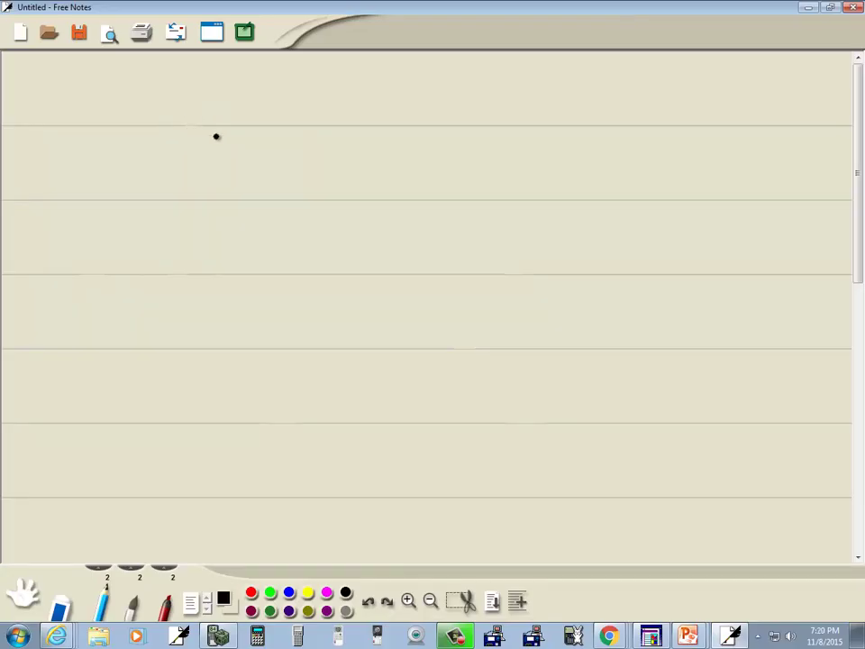
{"action": "mouse_move", "coordinate": [203, 178]}
{"action": "left_mouse_down"}
{"action": "mouse_move", "coordinate": [212, 110]}
{"action": "mouse_move", "coordinate": [305, 117]}
{"action": "mouse_move", "coordinate": [303, 182]}
{"action": "mouse_move", "coordinate": [209, 175]}
{"action": "left_mouse_up"}
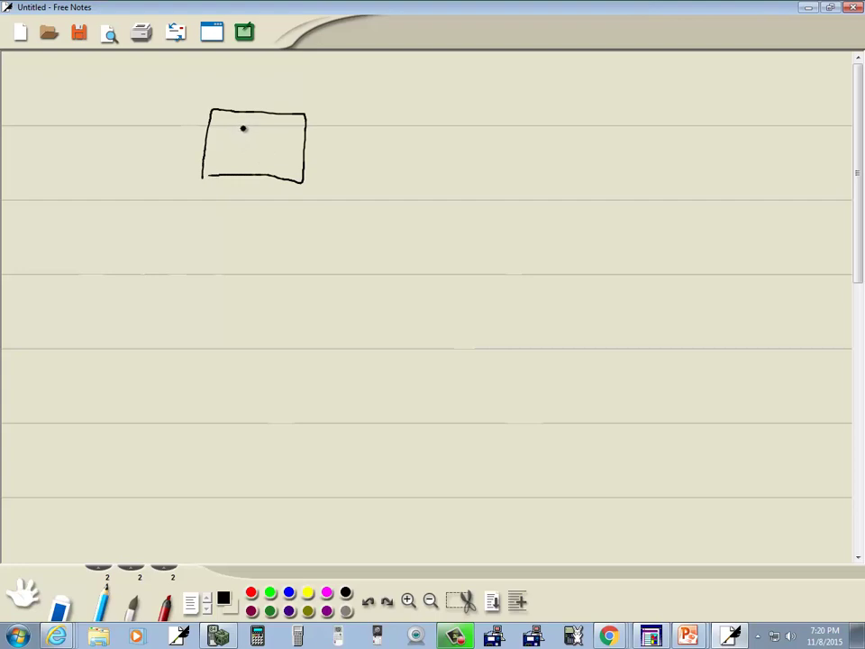
{"action": "key", "text": "ctrl+z"}
{"action": "mouse_move", "coordinate": [298, 166]}
{"action": "left_mouse_down"}
{"action": "mouse_move", "coordinate": [308, 99]}
{"action": "mouse_move", "coordinate": [456, 109]}
{"action": "mouse_move", "coordinate": [470, 147]}
{"action": "mouse_move", "coordinate": [455, 175]}
{"action": "mouse_move", "coordinate": [302, 166]}
{"action": "left_mouse_up"}
Write CONFIDENCE INTERVALS 2 POP/2 SAMP "DIFF" in the box, with a connector arrow downward
{"action": "mouse_move", "coordinate": [323, 114]}
{"action": "left_mouse_down"}
{"action": "mouse_move", "coordinate": [323, 124]}
{"action": "mouse_move", "coordinate": [359, 126]}
{"action": "mouse_move", "coordinate": [419, 121]}
{"action": "left_mouse_up"}
{"action": "mouse_move", "coordinate": [341, 135]}
{"action": "left_mouse_down"}
{"action": "mouse_move", "coordinate": [340, 146]}
{"action": "mouse_move", "coordinate": [356, 137]}
{"action": "mouse_move", "coordinate": [367, 146]}
{"action": "mouse_move", "coordinate": [397, 137]}
{"action": "mouse_move", "coordinate": [419, 146]}
{"action": "left_mouse_up"}
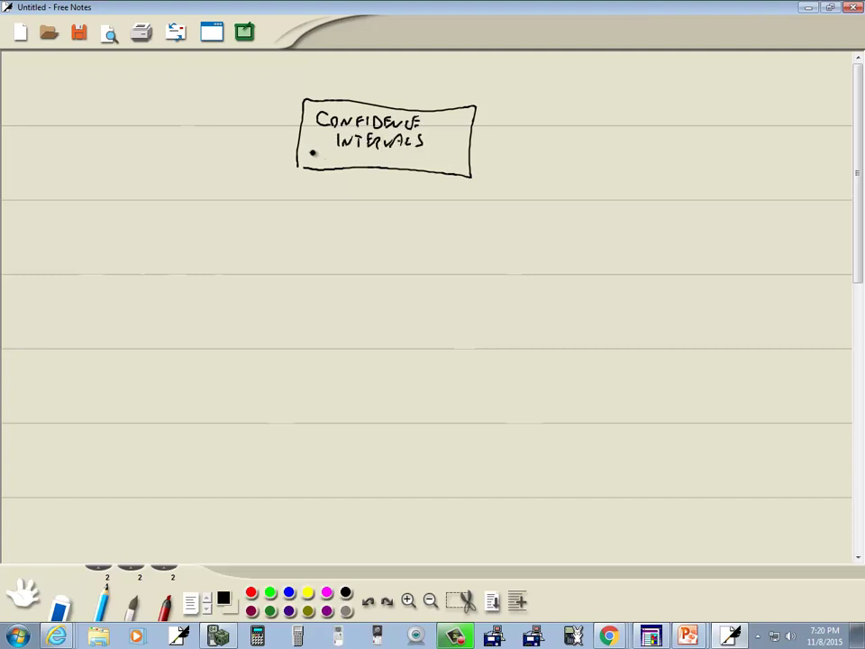
{"action": "mouse_move", "coordinate": [315, 154]}
{"action": "left_mouse_down"}
{"action": "mouse_move", "coordinate": [364, 161]}
{"action": "mouse_move", "coordinate": [352, 169]}
{"action": "mouse_move", "coordinate": [365, 152]}
{"action": "mouse_move", "coordinate": [399, 168]}
{"action": "mouse_move", "coordinate": [438, 159]}
{"action": "left_mouse_up"}
{"action": "left_click_drag", "start_coordinate": [443, 165], "coordinate": [448, 161]}
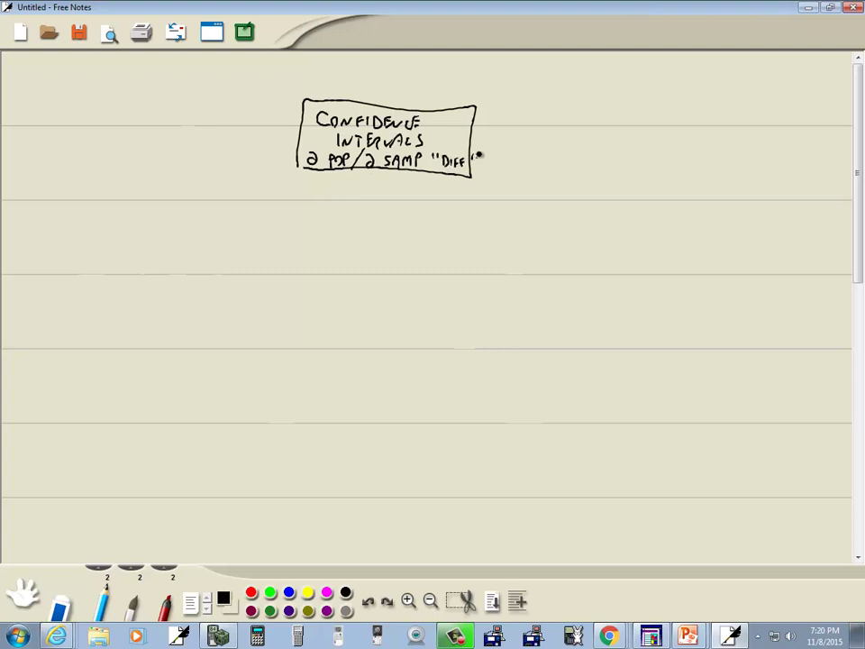
{"action": "mouse_move", "coordinate": [374, 173]}
{"action": "left_mouse_down"}
{"action": "mouse_move", "coordinate": [348, 213]}
{"action": "mouse_move", "coordinate": [242, 208]}
{"action": "mouse_move", "coordinate": [215, 231]}
{"action": "mouse_move", "coordinate": [209, 223]}
{"action": "left_mouse_up"}
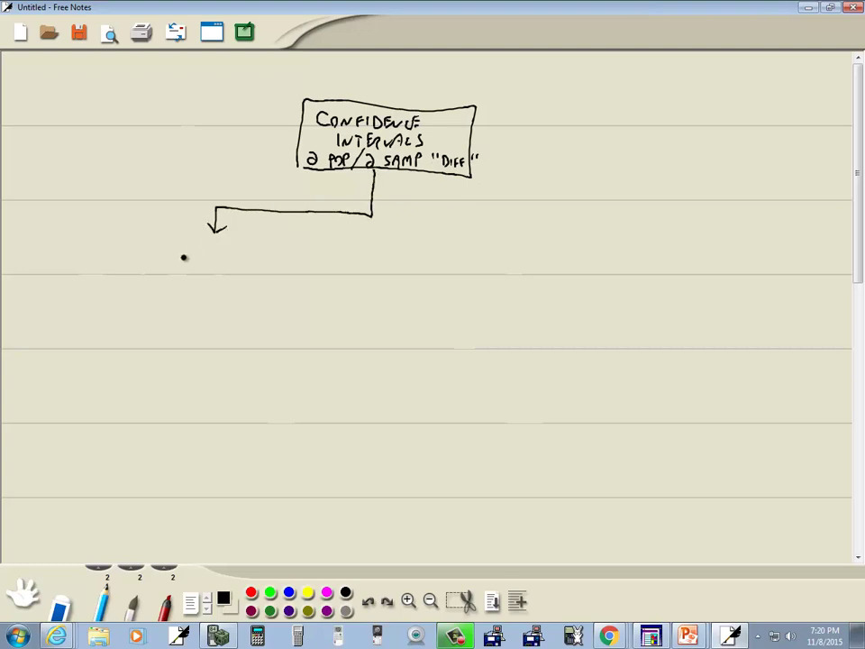
Add MEAN and boxed PROPORTION branches, then two branch arrows below MEAN
{"action": "mouse_move", "coordinate": [184, 259]}
{"action": "left_mouse_down"}
{"action": "mouse_move", "coordinate": [208, 244]}
{"action": "mouse_move", "coordinate": [210, 259]}
{"action": "mouse_move", "coordinate": [236, 264]}
{"action": "mouse_move", "coordinate": [216, 238]}
{"action": "mouse_move", "coordinate": [173, 235]}
{"action": "mouse_move", "coordinate": [162, 276]}
{"action": "mouse_move", "coordinate": [265, 272]}
{"action": "mouse_move", "coordinate": [262, 236]}
{"action": "left_mouse_up"}
{"action": "mouse_move", "coordinate": [373, 217]}
{"action": "left_mouse_down"}
{"action": "mouse_move", "coordinate": [512, 213]}
{"action": "mouse_move", "coordinate": [512, 232]}
{"action": "left_mouse_up"}
{"action": "mouse_move", "coordinate": [502, 272]}
{"action": "left_mouse_down"}
{"action": "mouse_move", "coordinate": [501, 243]}
{"action": "mouse_move", "coordinate": [562, 244]}
{"action": "mouse_move", "coordinate": [606, 269]}
{"action": "mouse_move", "coordinate": [595, 280]}
{"action": "mouse_move", "coordinate": [508, 277]}
{"action": "mouse_move", "coordinate": [515, 257]}
{"action": "mouse_move", "coordinate": [527, 268]}
{"action": "mouse_move", "coordinate": [591, 261]}
{"action": "left_mouse_up"}
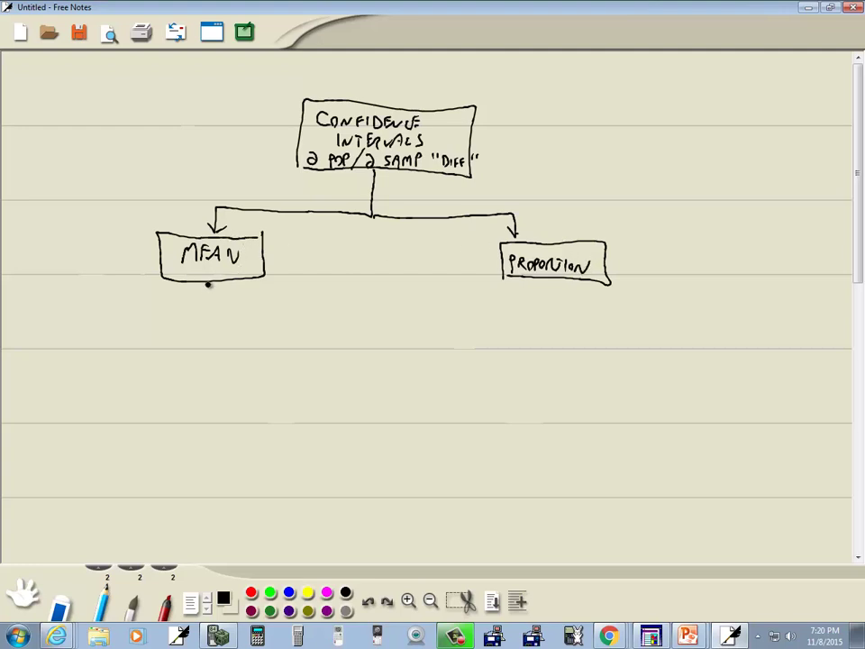
{"action": "mouse_move", "coordinate": [209, 285]}
{"action": "left_mouse_down"}
{"action": "mouse_move", "coordinate": [195, 319]}
{"action": "mouse_move", "coordinate": [106, 330]}
{"action": "mouse_move", "coordinate": [101, 343]}
{"action": "mouse_move", "coordinate": [113, 344]}
{"action": "left_mouse_up"}
{"action": "mouse_move", "coordinate": [206, 317]}
{"action": "left_mouse_down"}
{"action": "mouse_move", "coordinate": [315, 325]}
{"action": "mouse_move", "coordinate": [315, 354]}
{"action": "mouse_move", "coordinate": [319, 348]}
{"action": "left_mouse_up"}
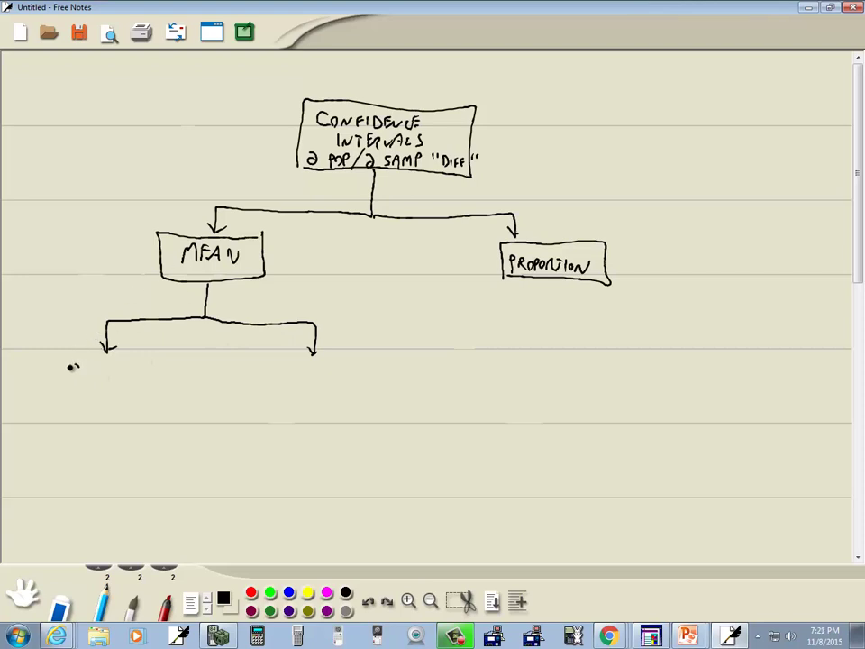
Write σ's KNOWN and a boxed σ's ARE NOT KNOWN under the MEAN branches
{"action": "left_click_drag", "start_coordinate": [73, 364], "coordinate": [82, 364]}
{"action": "mouse_move", "coordinate": [117, 370]}
{"action": "left_mouse_down"}
{"action": "mouse_move", "coordinate": [147, 383]}
{"action": "mouse_move", "coordinate": [180, 373]}
{"action": "mouse_move", "coordinate": [173, 361]}
{"action": "mouse_move", "coordinate": [60, 356]}
{"action": "mouse_move", "coordinate": [60, 398]}
{"action": "mouse_move", "coordinate": [88, 405]}
{"action": "mouse_move", "coordinate": [196, 400]}
{"action": "mouse_move", "coordinate": [193, 360]}
{"action": "left_mouse_up"}
{"action": "mouse_move", "coordinate": [287, 371]}
{"action": "left_mouse_down"}
{"action": "mouse_move", "coordinate": [306, 385]}
{"action": "mouse_move", "coordinate": [387, 376]}
{"action": "mouse_move", "coordinate": [401, 385]}
{"action": "left_mouse_up"}
{"action": "left_click_drag", "start_coordinate": [316, 394], "coordinate": [317, 410]}
{"action": "left_click_drag", "start_coordinate": [325, 394], "coordinate": [324, 410]}
{"action": "left_click_drag", "start_coordinate": [327, 410], "coordinate": [375, 402]}
{"action": "mouse_move", "coordinate": [413, 358]}
{"action": "left_mouse_down"}
{"action": "mouse_move", "coordinate": [263, 359]}
{"action": "mouse_move", "coordinate": [264, 412]}
{"action": "mouse_move", "coordinate": [313, 422]}
{"action": "mouse_move", "coordinate": [415, 421]}
{"action": "mouse_move", "coordinate": [421, 369]}
{"action": "left_mouse_up"}
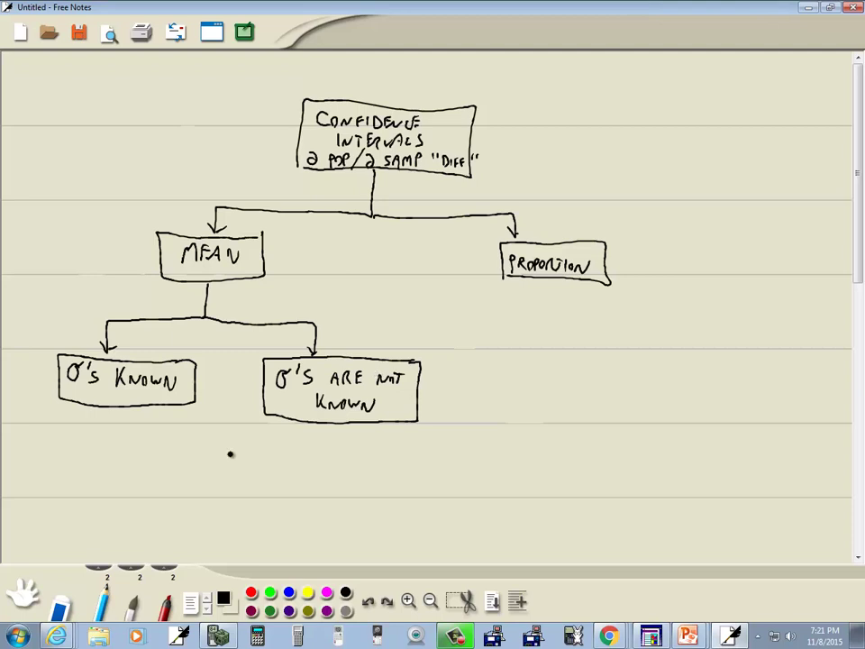
After checking the calculator menu, write 2-SAMPZINT under the σ's KNOWN box
{"action": "key", "text": "alt+Tab"}
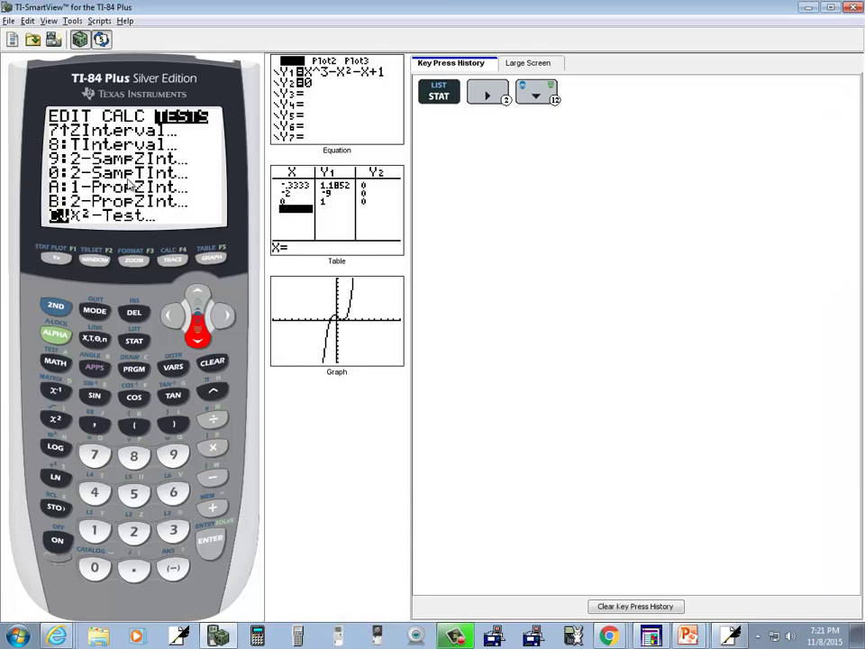
{"action": "key", "text": "alt+Tab"}
{"action": "mouse_move", "coordinate": [73, 418]}
{"action": "left_mouse_down"}
{"action": "mouse_move", "coordinate": [72, 431]}
{"action": "mouse_move", "coordinate": [118, 432]}
{"action": "left_mouse_up"}
{"action": "mouse_move", "coordinate": [121, 434]}
{"action": "left_mouse_down"}
{"action": "mouse_move", "coordinate": [124, 426]}
{"action": "mouse_move", "coordinate": [138, 433]}
{"action": "mouse_move", "coordinate": [168, 423]}
{"action": "left_mouse_up"}
{"action": "left_click_drag", "start_coordinate": [163, 423], "coordinate": [164, 434]}
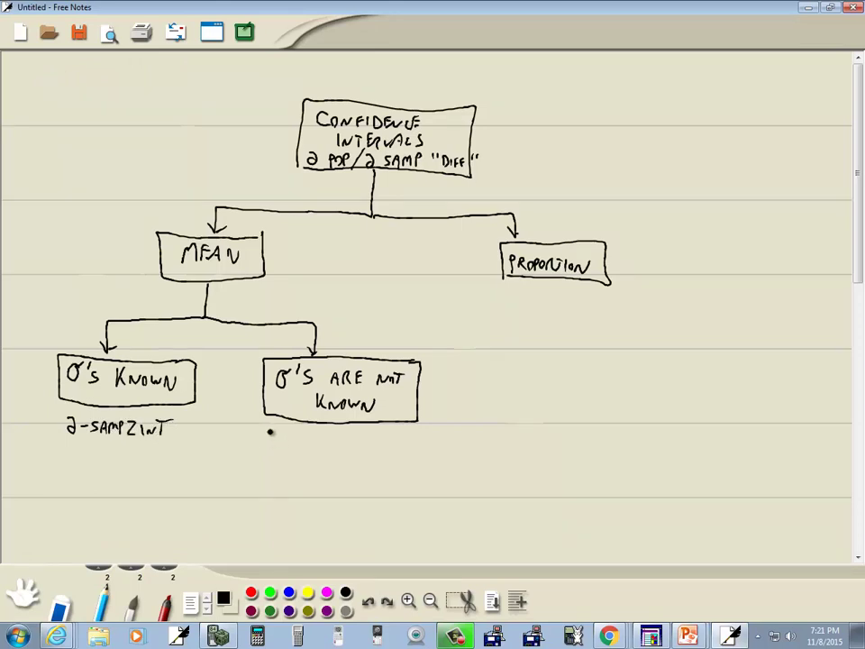
Write 2-SAMPTINT under σ's ARE NOT KNOWN and 2-PROPZINT under PROPORTION
{"action": "key", "text": "alt+Tab"}
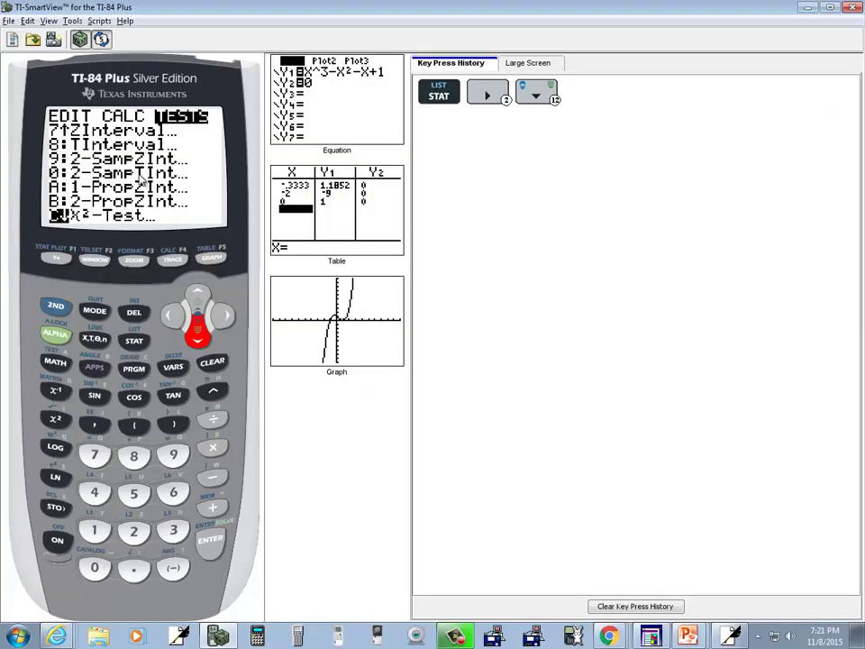
{"action": "key", "text": "alt+Tab"}
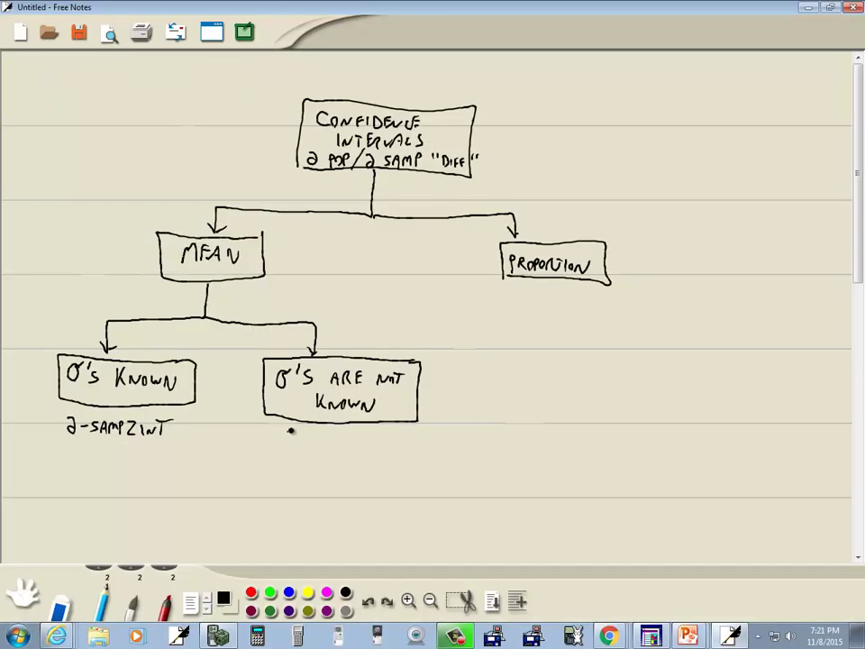
{"action": "mouse_move", "coordinate": [286, 434]}
{"action": "left_mouse_down"}
{"action": "mouse_move", "coordinate": [328, 449]}
{"action": "mouse_move", "coordinate": [327, 440]}
{"action": "mouse_move", "coordinate": [393, 451]}
{"action": "left_mouse_up"}
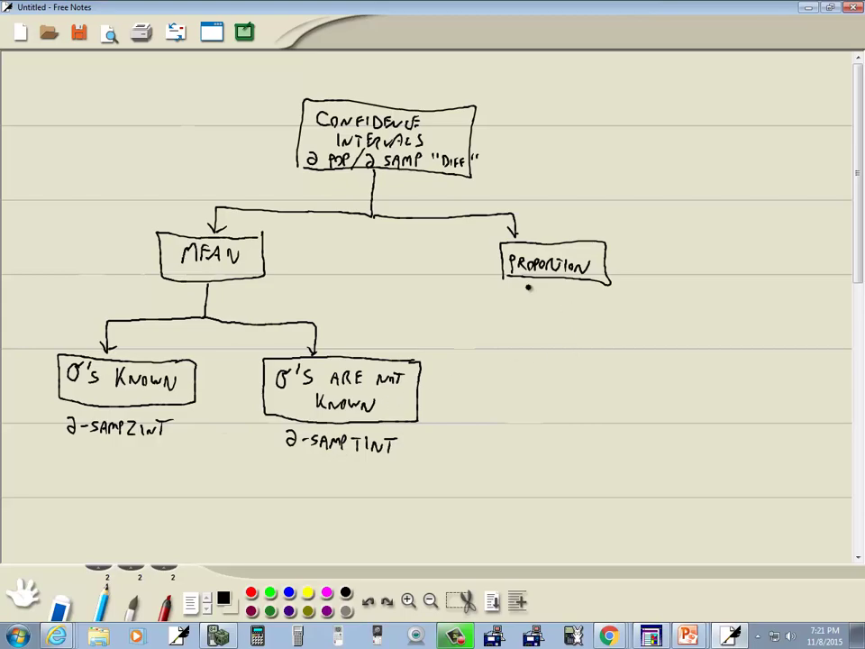
{"action": "key", "text": "alt+Tab"}
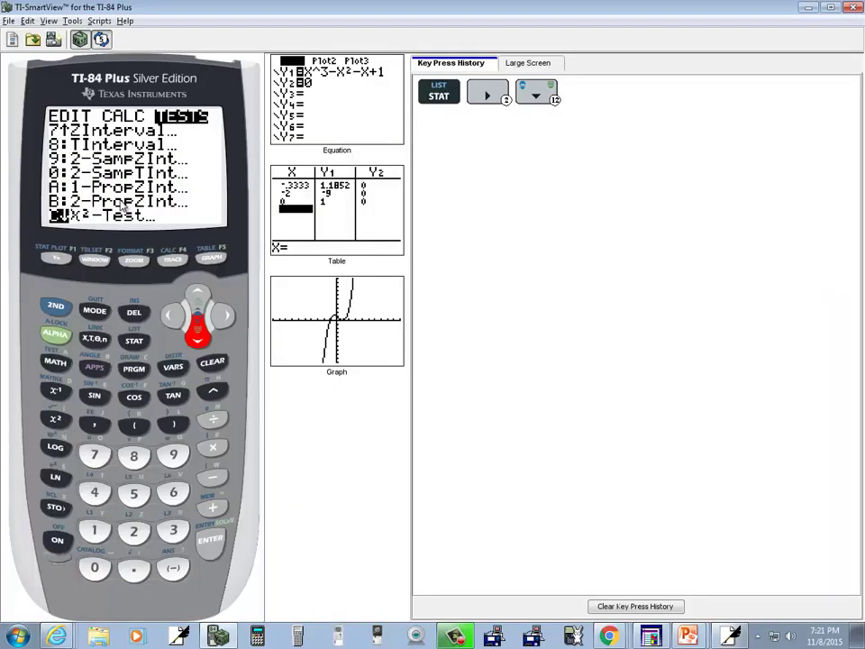
{"action": "key", "text": "alt+Tab"}
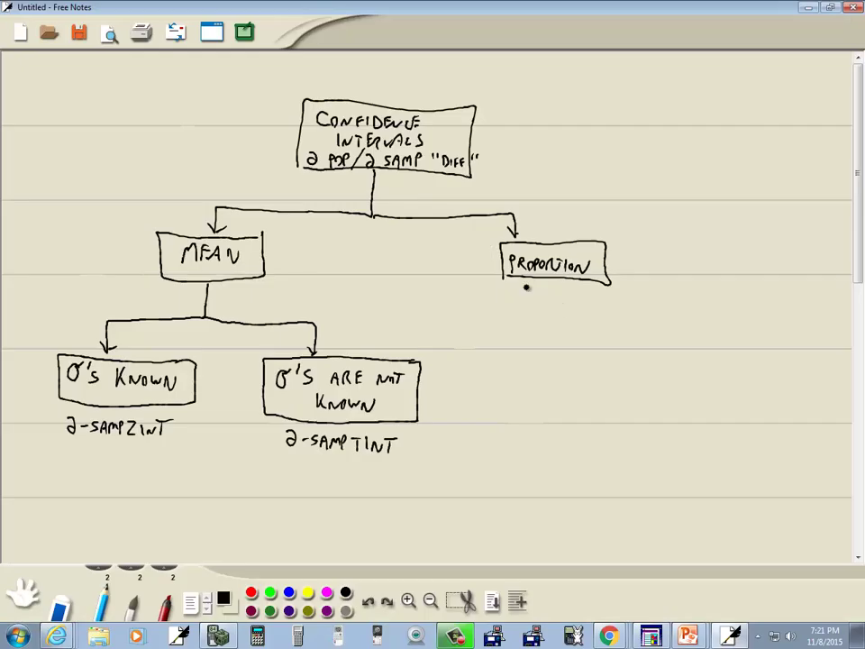
{"action": "mouse_move", "coordinate": [516, 294]}
{"action": "left_mouse_down"}
{"action": "mouse_move", "coordinate": [525, 306]}
{"action": "mouse_move", "coordinate": [622, 303]}
{"action": "left_mouse_up"}
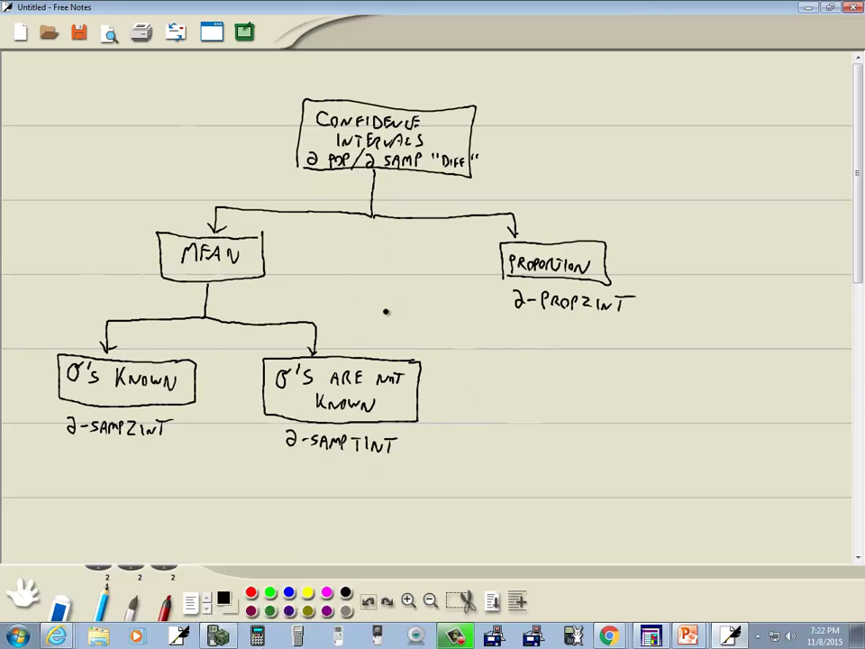
In TI-SmartView, move up the TESTS list and open the 2-SampZInt input screen
{"action": "key", "text": "alt+Tab"}
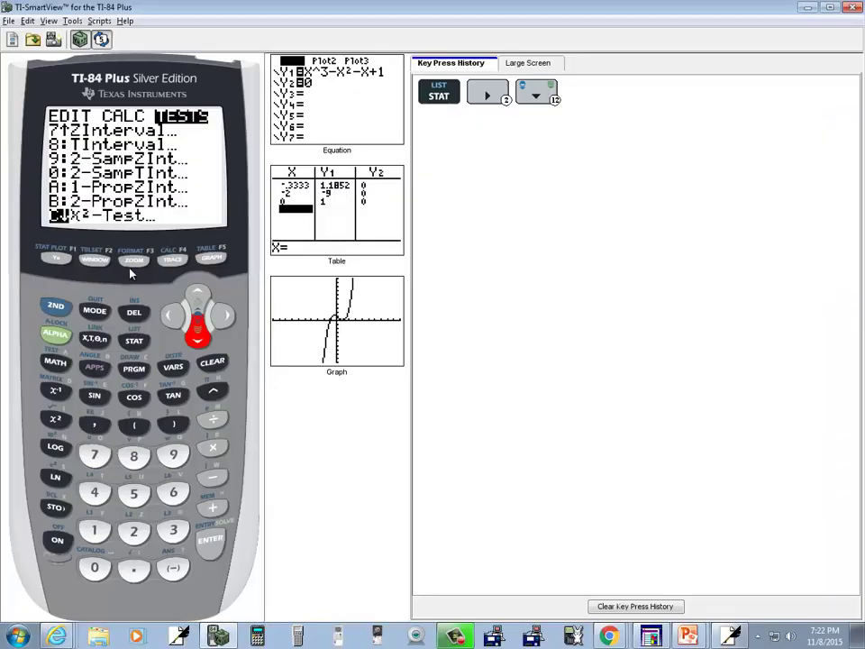
{"action": "left_click", "coordinate": [197, 301]}
{"action": "left_click", "coordinate": [199, 302]}
{"action": "left_click", "coordinate": [198, 302]}
{"action": "left_click", "coordinate": [199, 303]}
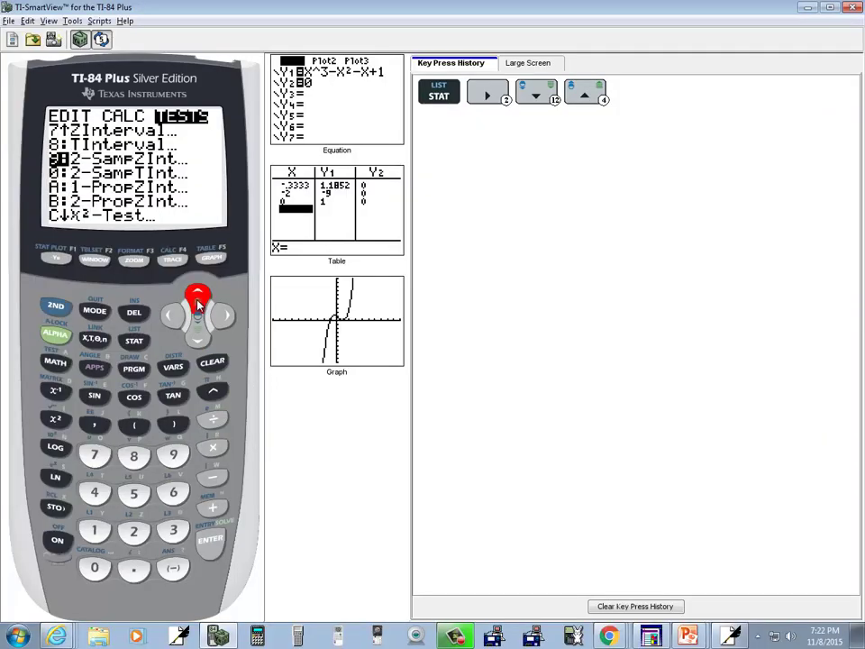
{"action": "left_click", "coordinate": [213, 551]}
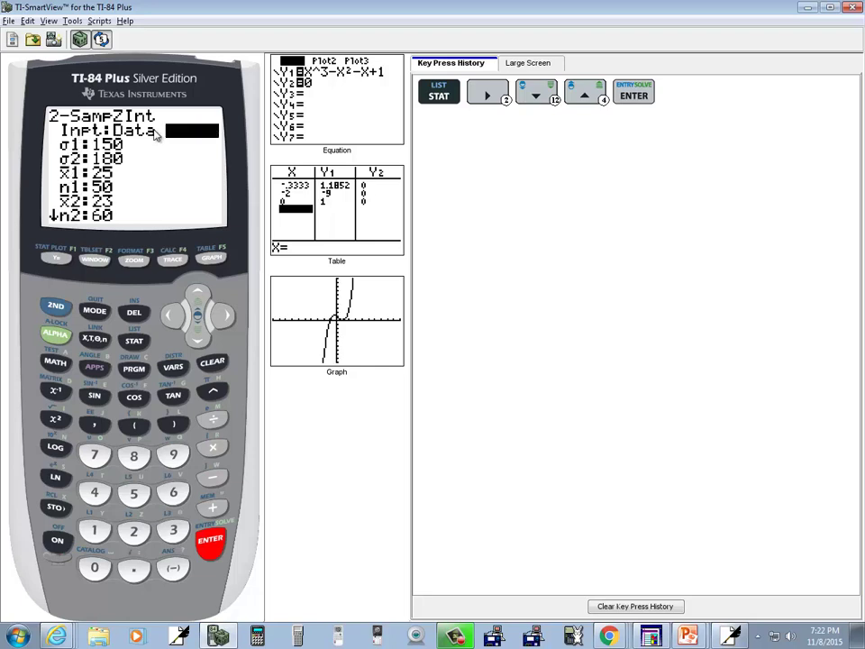
Switch 2-SampZInt to Data input and step down through lists L1/L2 and frequencies to C-Level .95
{"action": "key", "text": "Left"}
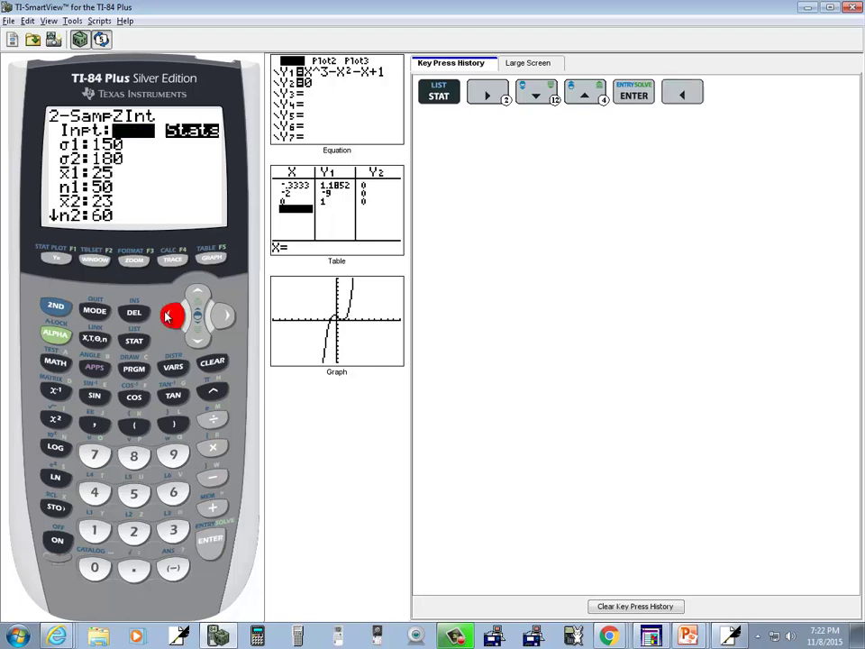
{"action": "left_click", "coordinate": [209, 551]}
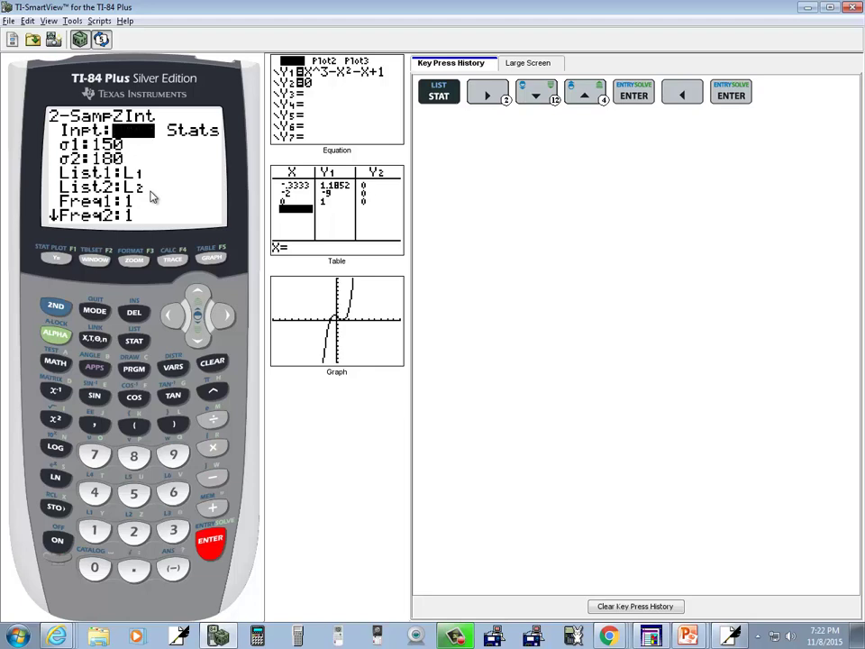
{"action": "left_click", "coordinate": [198, 339]}
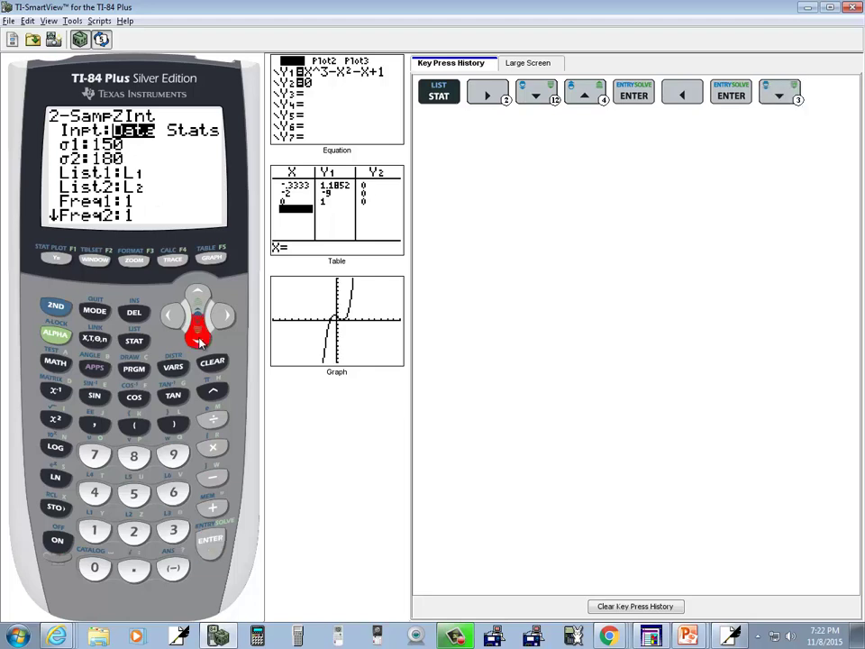
{"action": "left_click", "coordinate": [198, 339]}
{"action": "left_click", "coordinate": [198, 338]}
{"action": "left_click", "coordinate": [199, 339]}
{"action": "left_click", "coordinate": [198, 339]}
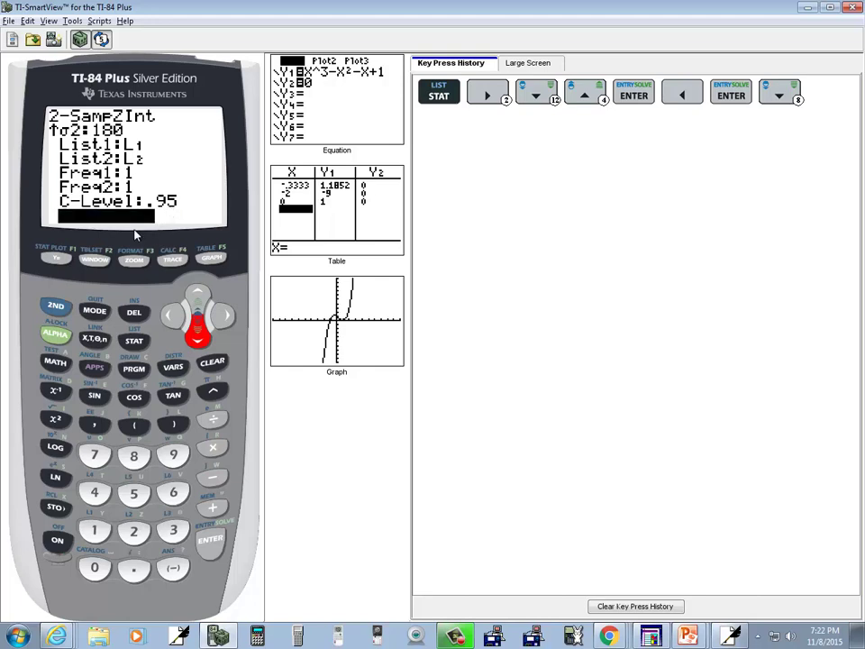
Quit 2-SampZInt to the home screen and return to the STAT TESTS menu
{"action": "left_click", "coordinate": [56, 305]}
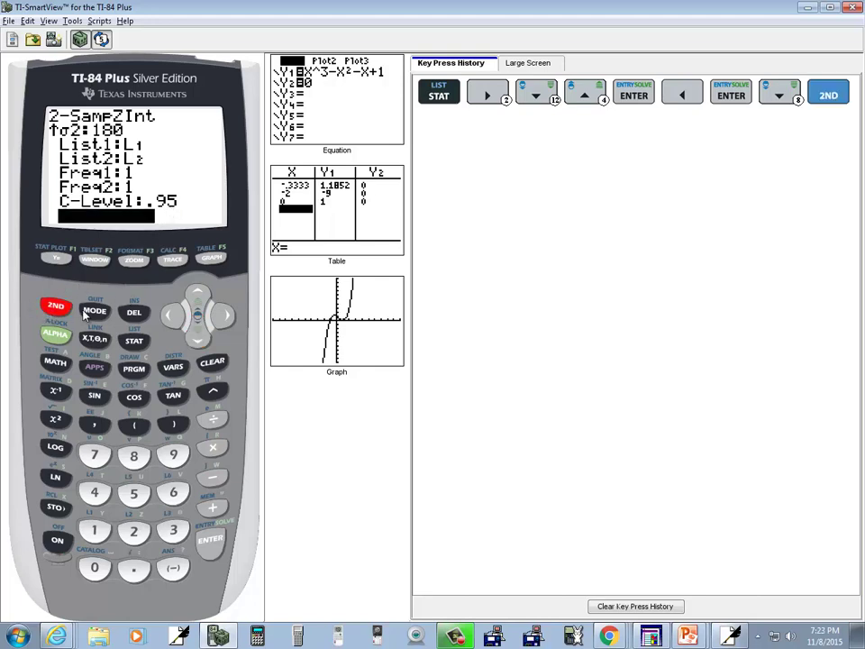
{"action": "left_click", "coordinate": [94, 311]}
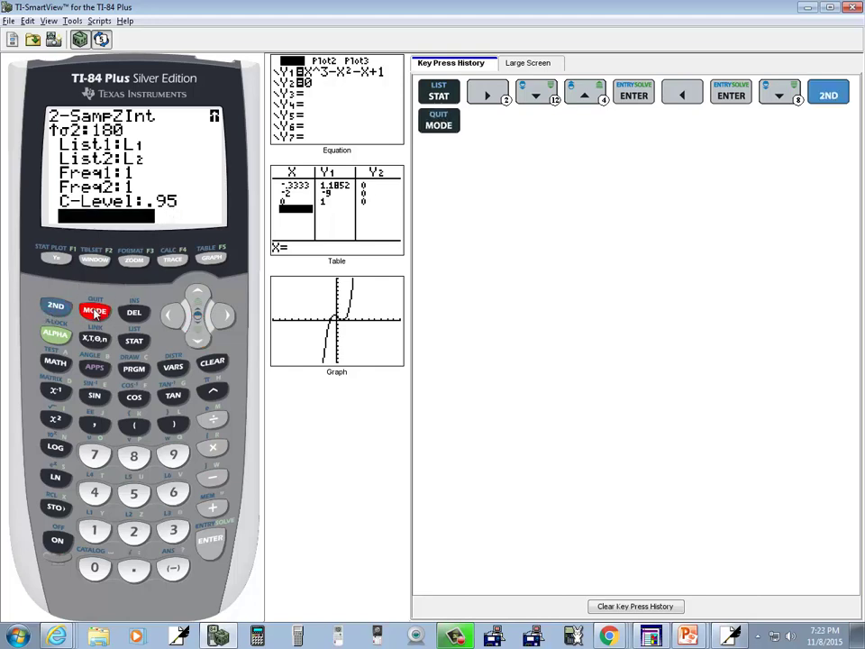
{"action": "left_click", "coordinate": [133, 341]}
{"action": "left_click", "coordinate": [222, 315]}
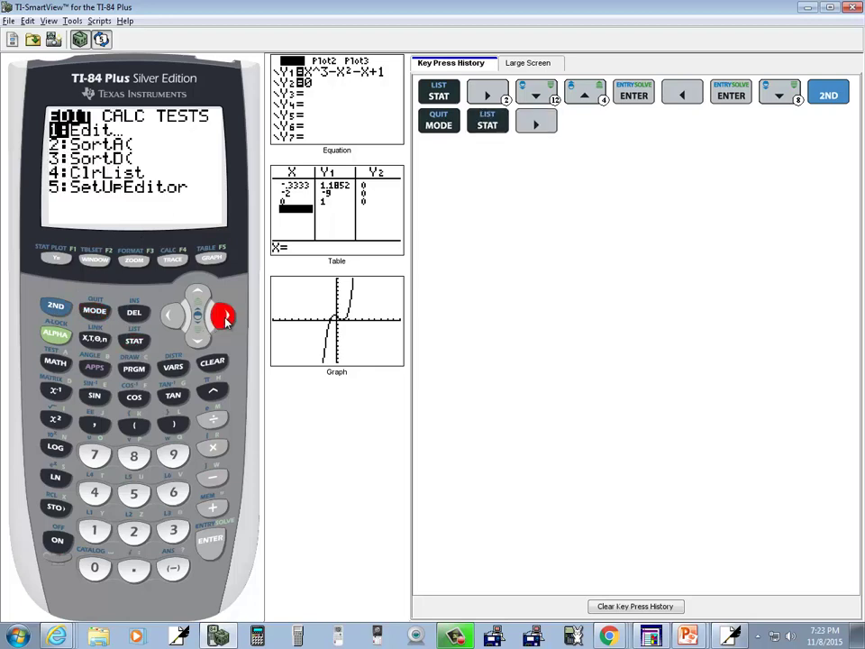
{"action": "left_click", "coordinate": [222, 314]}
Scroll up the TESTS list to 0:2-SampTInt and open its input screen
{"action": "left_click", "coordinate": [198, 296]}
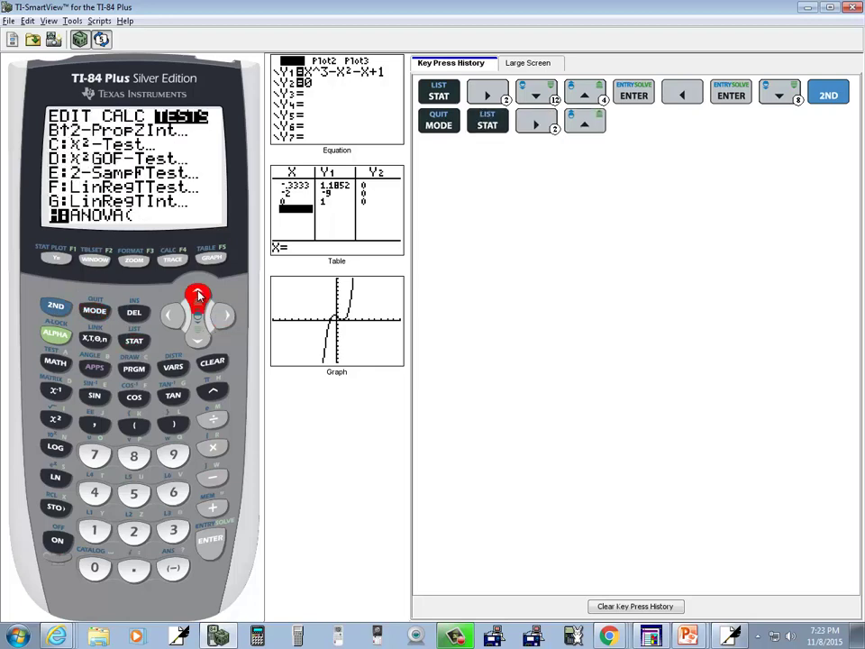
{"action": "left_click", "coordinate": [198, 295]}
{"action": "left_click", "coordinate": [198, 296]}
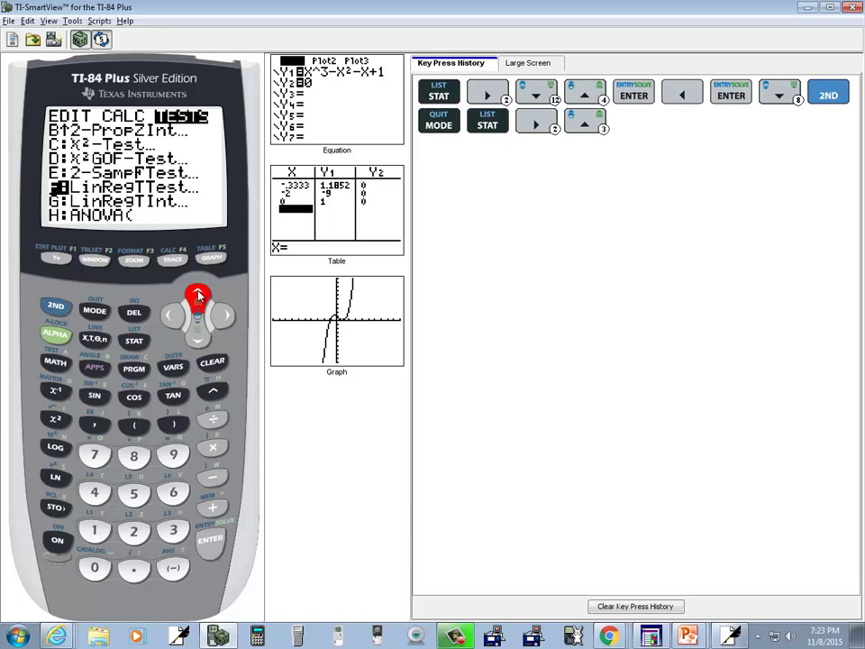
{"action": "left_click", "coordinate": [199, 296]}
{"action": "left_click", "coordinate": [198, 296]}
{"action": "left_click", "coordinate": [198, 295]}
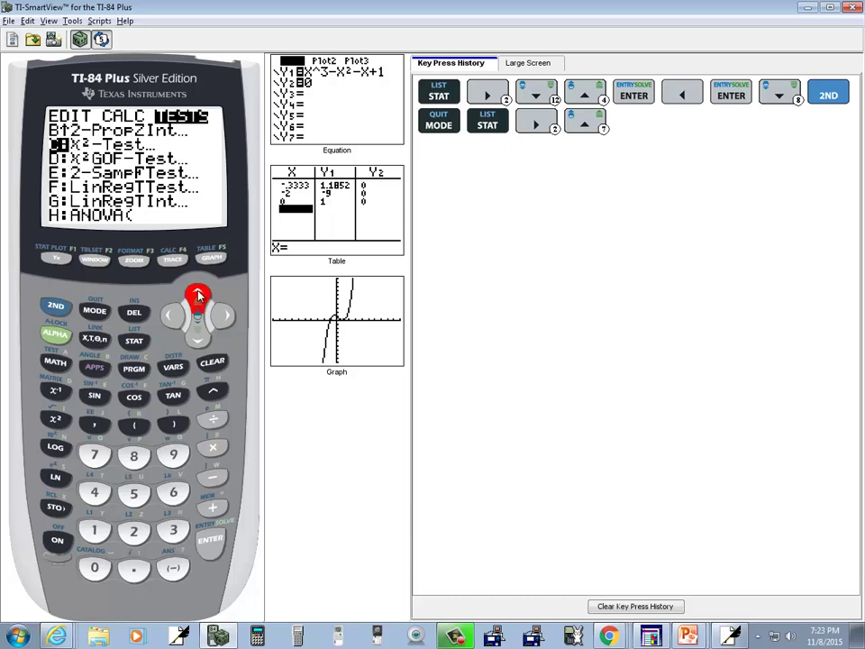
{"action": "left_click", "coordinate": [198, 295]}
{"action": "left_click", "coordinate": [198, 296]}
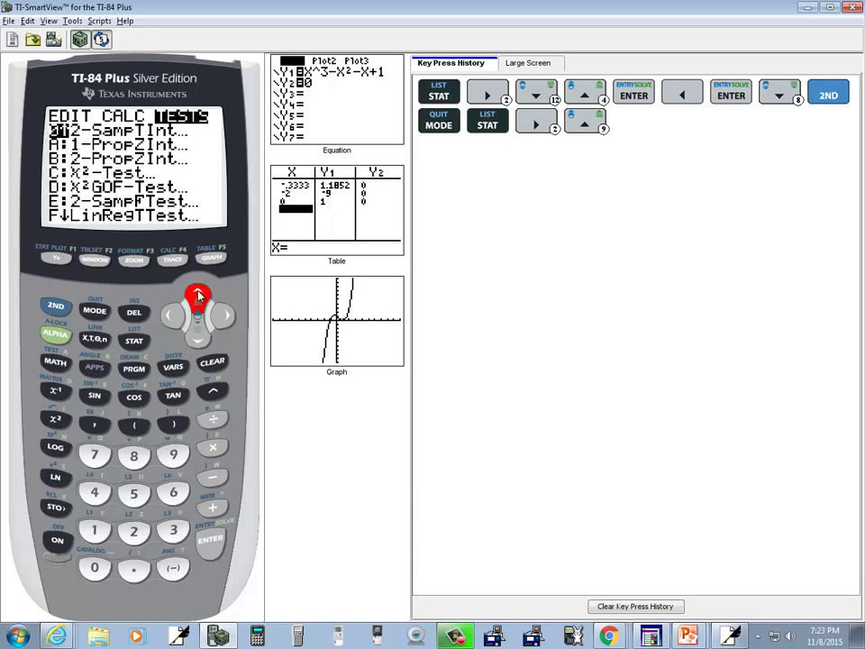
{"action": "left_click", "coordinate": [199, 296]}
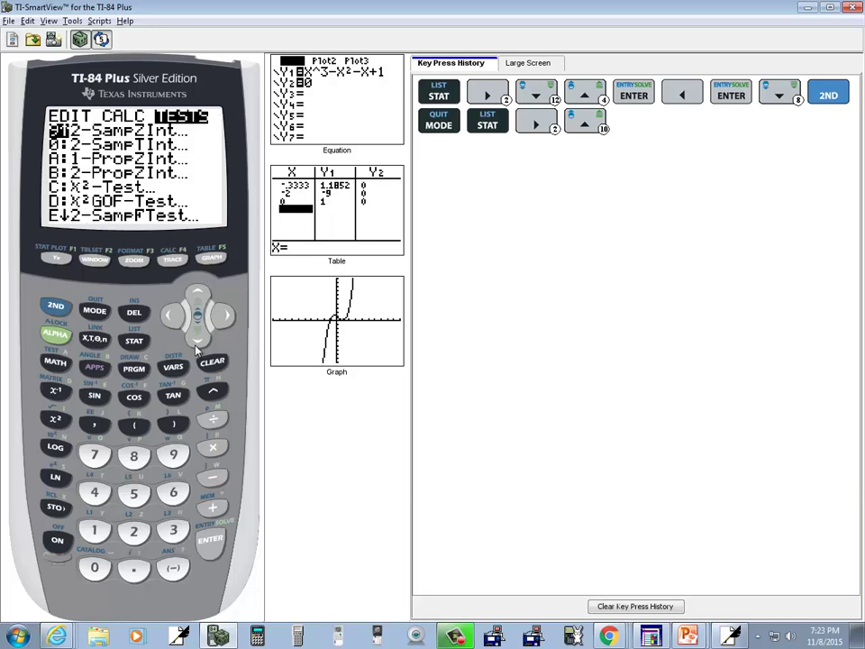
{"action": "left_click", "coordinate": [196, 345]}
{"action": "left_click", "coordinate": [208, 547]}
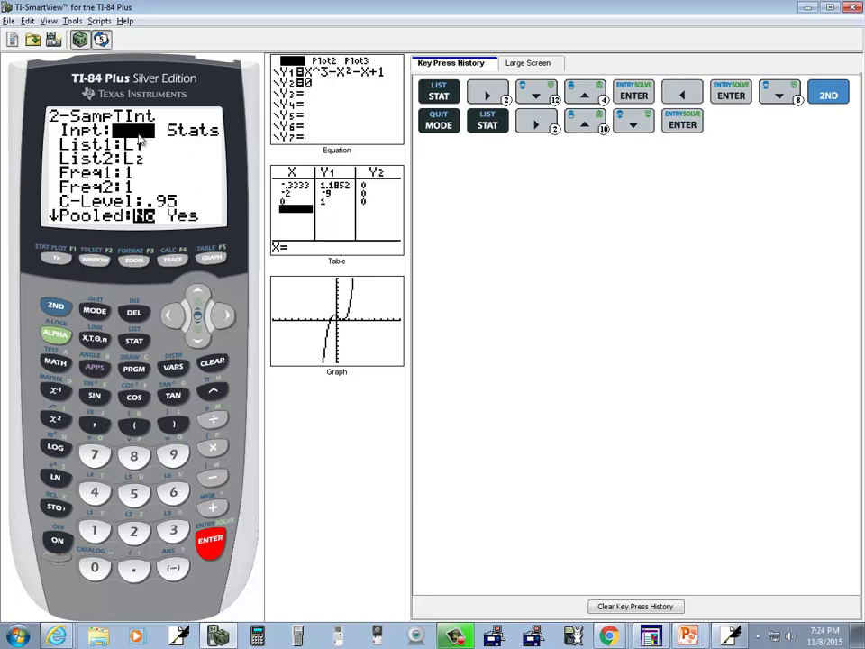
Show 2-SampTInt's Stats fields, return it to Data input, then bring up Free Notes
{"action": "left_click", "coordinate": [224, 317]}
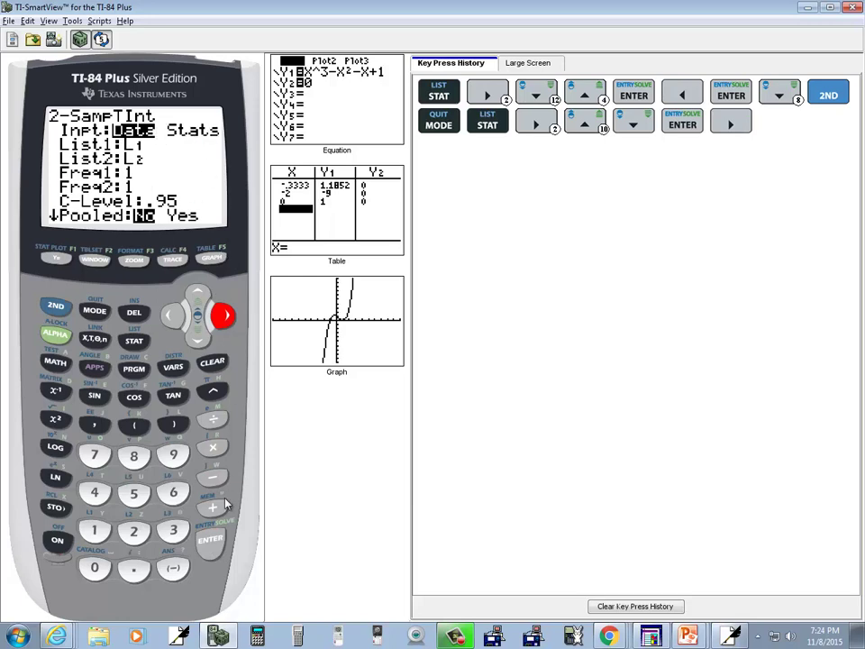
{"action": "left_click", "coordinate": [210, 539]}
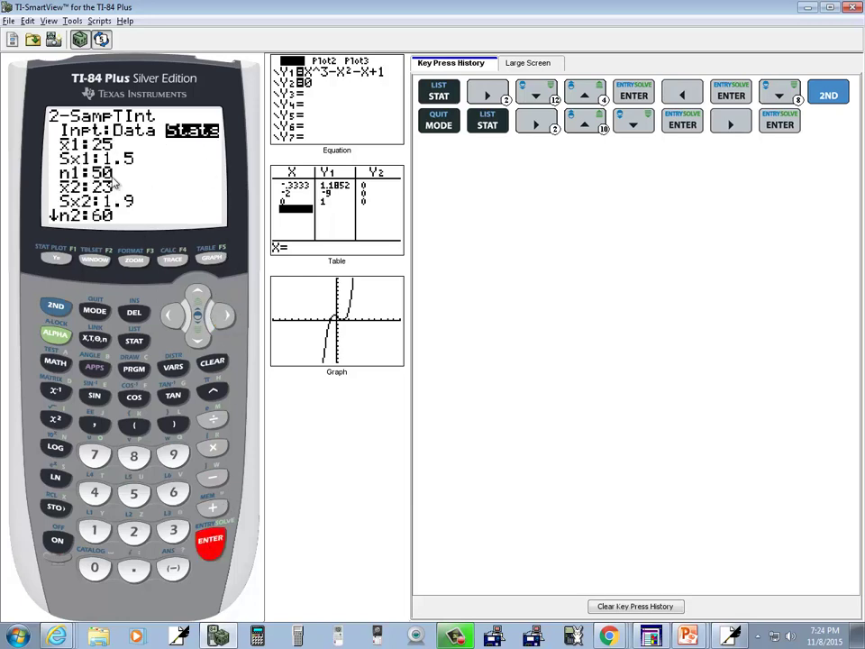
{"action": "left_click", "coordinate": [172, 317]}
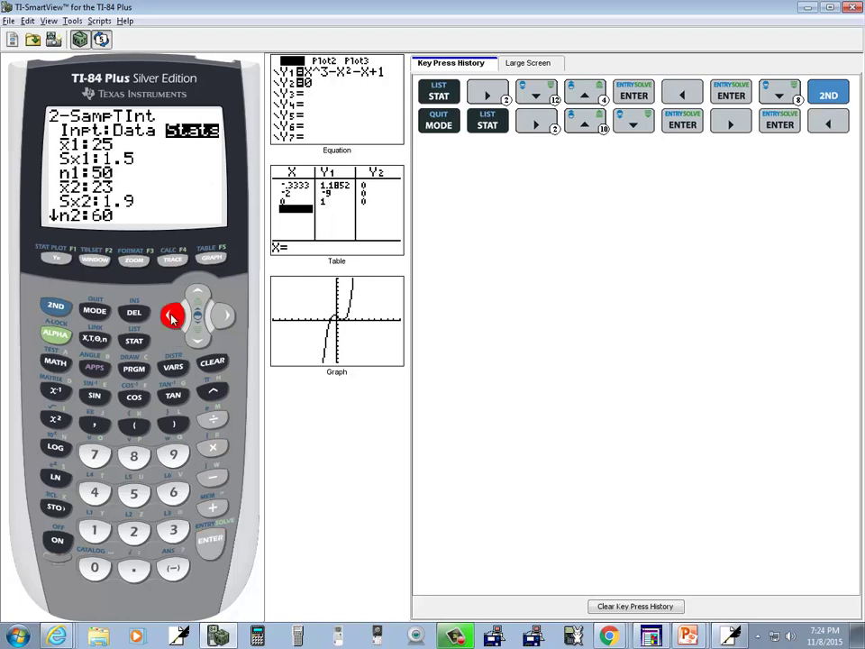
{"action": "left_click", "coordinate": [210, 541]}
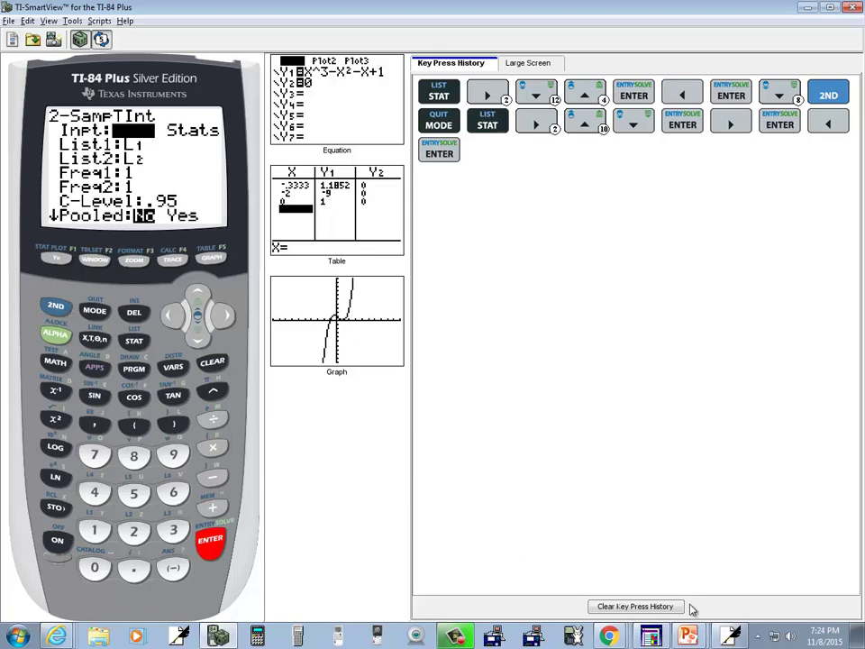
{"action": "left_click", "coordinate": [731, 636]}
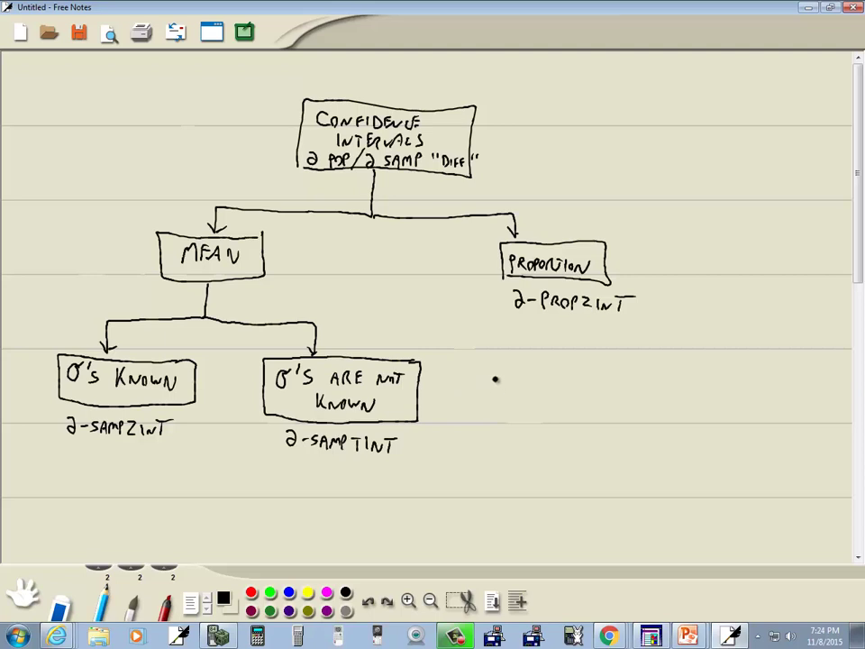
Below the flowchart, handwrite "C.I. BETWEEN RED AND BLUE" in black
{"action": "scroll", "coordinate": [496, 378], "scroll_direction": "down", "scroll_amount": 3}
{"action": "scroll", "coordinate": [495, 378], "scroll_direction": "down", "scroll_amount": 3}
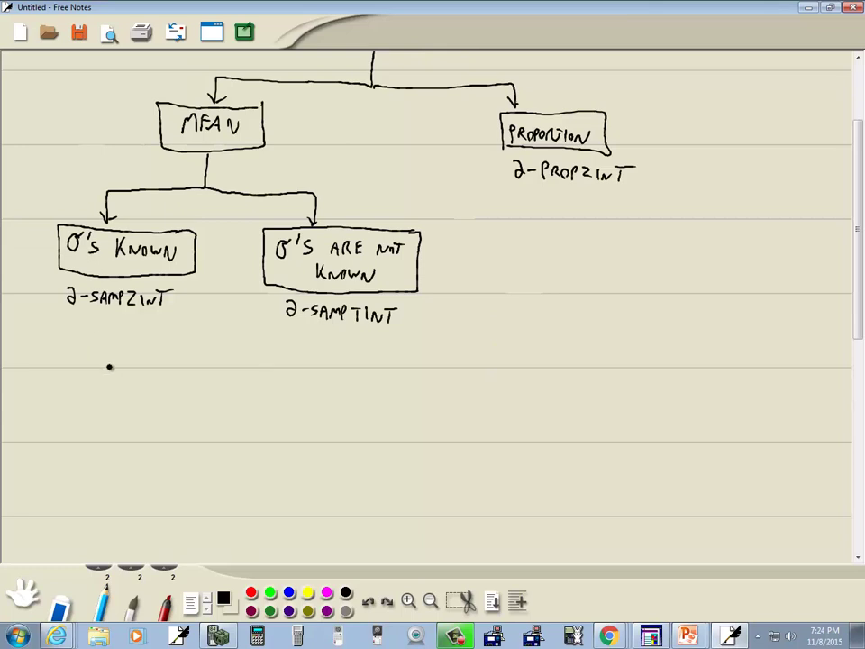
{"action": "mouse_move", "coordinate": [113, 366]}
{"action": "left_mouse_down"}
{"action": "mouse_move", "coordinate": [145, 383]}
{"action": "mouse_move", "coordinate": [178, 379]}
{"action": "mouse_move", "coordinate": [183, 370]}
{"action": "mouse_move", "coordinate": [184, 382]}
{"action": "mouse_move", "coordinate": [213, 370]}
{"action": "left_mouse_up"}
{"action": "left_click", "coordinate": [124, 374]}
{"action": "left_click", "coordinate": [151, 381]}
{"action": "mouse_move", "coordinate": [207, 371]}
{"action": "left_mouse_down"}
{"action": "mouse_move", "coordinate": [208, 384]}
{"action": "mouse_move", "coordinate": [249, 377]}
{"action": "mouse_move", "coordinate": [259, 384]}
{"action": "mouse_move", "coordinate": [264, 372]}
{"action": "mouse_move", "coordinate": [309, 385]}
{"action": "mouse_move", "coordinate": [320, 386]}
{"action": "mouse_move", "coordinate": [323, 374]}
{"action": "mouse_move", "coordinate": [382, 375]}
{"action": "mouse_move", "coordinate": [386, 386]}
{"action": "mouse_move", "coordinate": [443, 382]}
{"action": "left_mouse_up"}
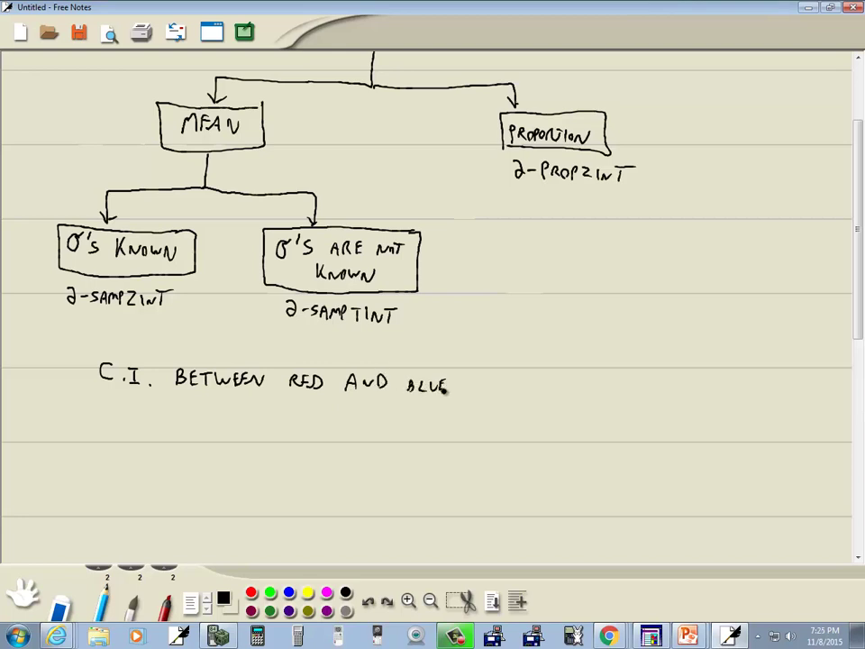
In red, write DIFF above BETWEEN, a circled 1 above RED and a circled 2 above BLUE
{"action": "left_click", "coordinate": [251, 592]}
{"action": "left_click_drag", "start_coordinate": [168, 352], "coordinate": [203, 354]}
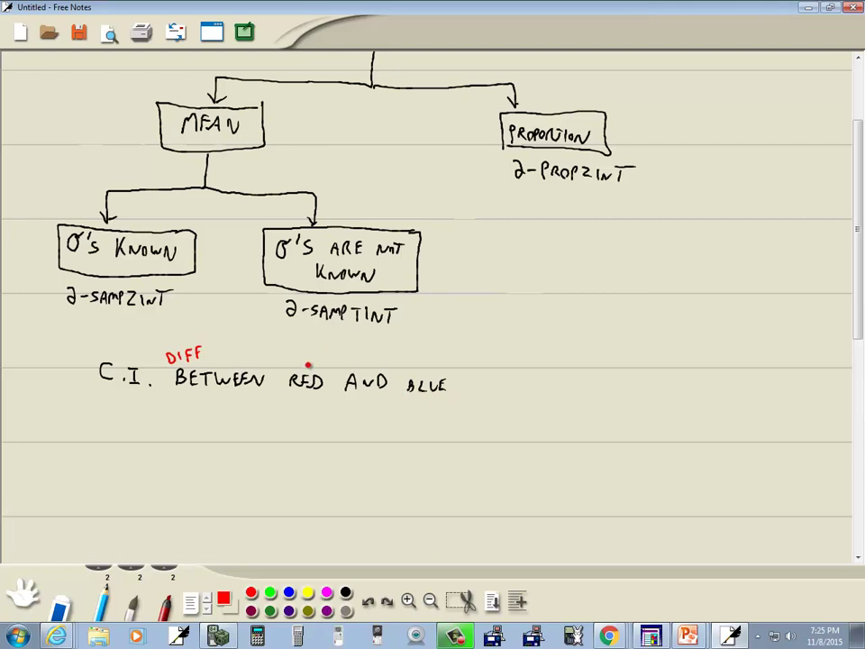
{"action": "mouse_move", "coordinate": [304, 351]}
{"action": "left_mouse_down"}
{"action": "mouse_move", "coordinate": [305, 362]}
{"action": "mouse_move", "coordinate": [306, 346]}
{"action": "left_mouse_up"}
{"action": "mouse_move", "coordinate": [421, 355]}
{"action": "left_mouse_down"}
{"action": "mouse_move", "coordinate": [433, 366]}
{"action": "mouse_move", "coordinate": [429, 350]}
{"action": "left_mouse_up"}
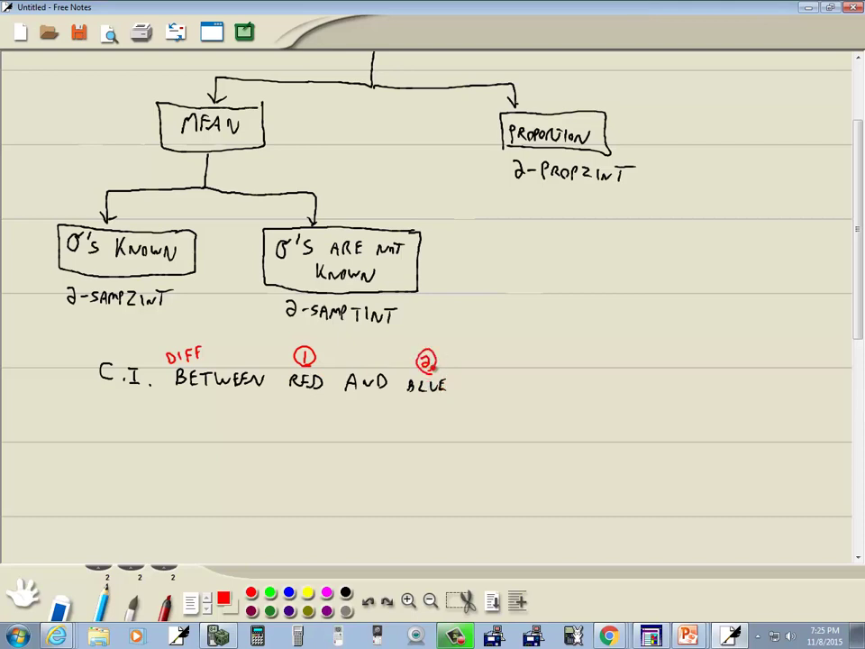
{"action": "left_click_drag", "start_coordinate": [434, 360], "coordinate": [436, 366]}
In black, write a second line "C.I. DIFF BETWEEN BLUE AND RED" below the first
{"action": "left_click", "coordinate": [345, 592]}
{"action": "mouse_move", "coordinate": [112, 414]}
{"action": "left_mouse_down"}
{"action": "mouse_move", "coordinate": [195, 423]}
{"action": "mouse_move", "coordinate": [172, 429]}
{"action": "mouse_move", "coordinate": [175, 417]}
{"action": "mouse_move", "coordinate": [203, 416]}
{"action": "mouse_move", "coordinate": [233, 429]}
{"action": "mouse_move", "coordinate": [229, 419]}
{"action": "mouse_move", "coordinate": [247, 429]}
{"action": "mouse_move", "coordinate": [253, 418]}
{"action": "mouse_move", "coordinate": [272, 429]}
{"action": "mouse_move", "coordinate": [283, 419]}
{"action": "mouse_move", "coordinate": [289, 430]}
{"action": "mouse_move", "coordinate": [317, 426]}
{"action": "mouse_move", "coordinate": [318, 433]}
{"action": "mouse_move", "coordinate": [442, 432]}
{"action": "left_mouse_up"}
{"action": "left_click", "coordinate": [124, 425]}
{"action": "left_click", "coordinate": [150, 428]}
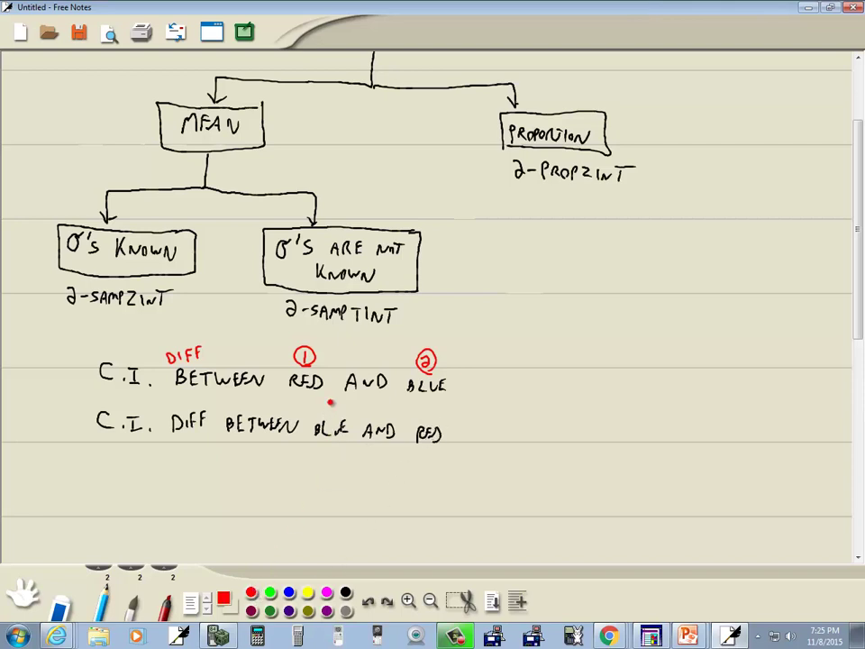
Mark BLUE with circled 1 and RED with circled 2, then return to black pen
{"action": "mouse_move", "coordinate": [331, 403]}
{"action": "left_mouse_down"}
{"action": "mouse_move", "coordinate": [331, 413]}
{"action": "mouse_move", "coordinate": [325, 402]}
{"action": "mouse_move", "coordinate": [337, 407]}
{"action": "left_mouse_up"}
{"action": "mouse_move", "coordinate": [419, 408]}
{"action": "left_mouse_down"}
{"action": "mouse_move", "coordinate": [430, 417]}
{"action": "mouse_move", "coordinate": [422, 403]}
{"action": "left_mouse_up"}
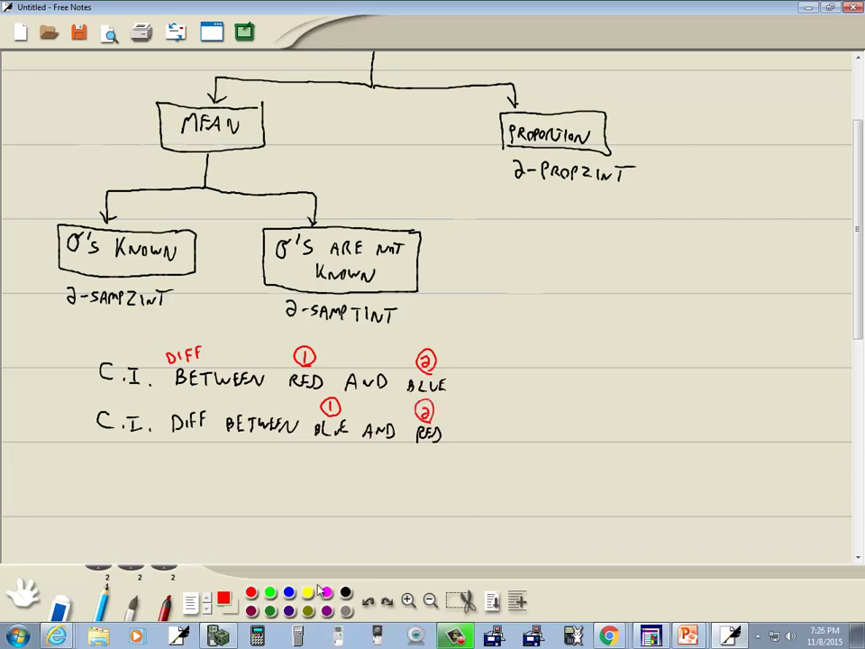
{"action": "left_click", "coordinate": [345, 592]}
{"action": "key", "text": "alt+Tab"}
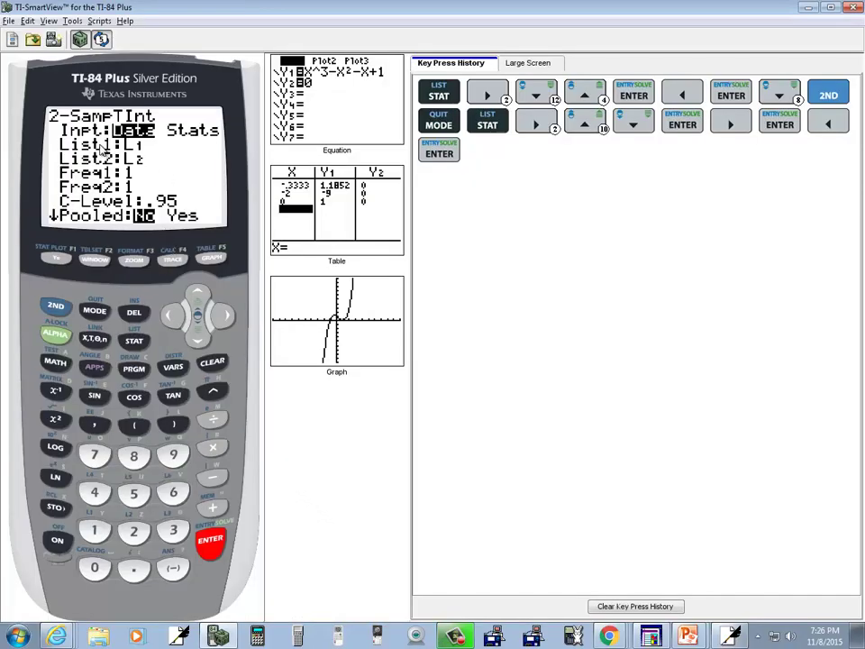
{"action": "key", "text": "alt+Tab"}
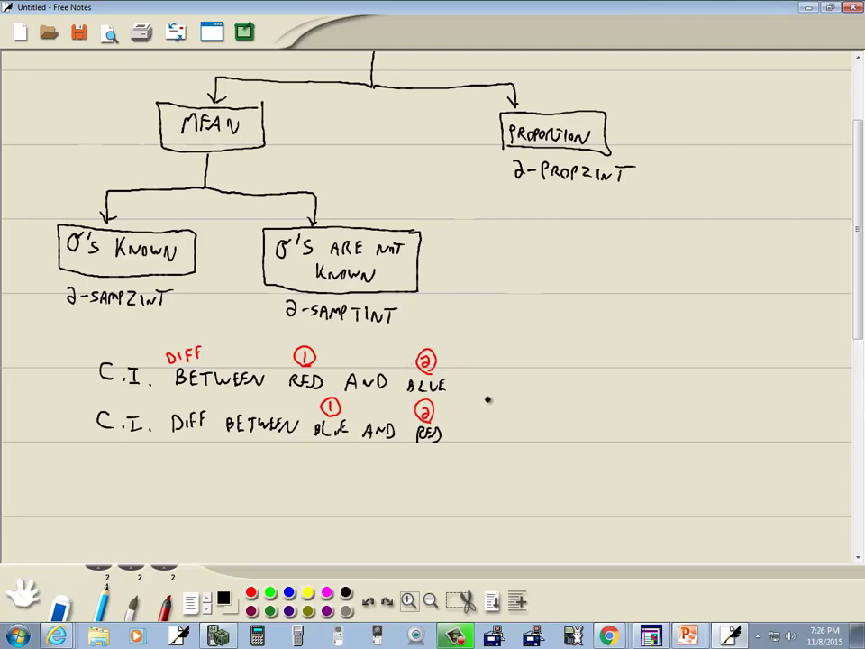
{"action": "scroll", "coordinate": [490, 395], "scroll_direction": "up", "scroll_amount": 3}
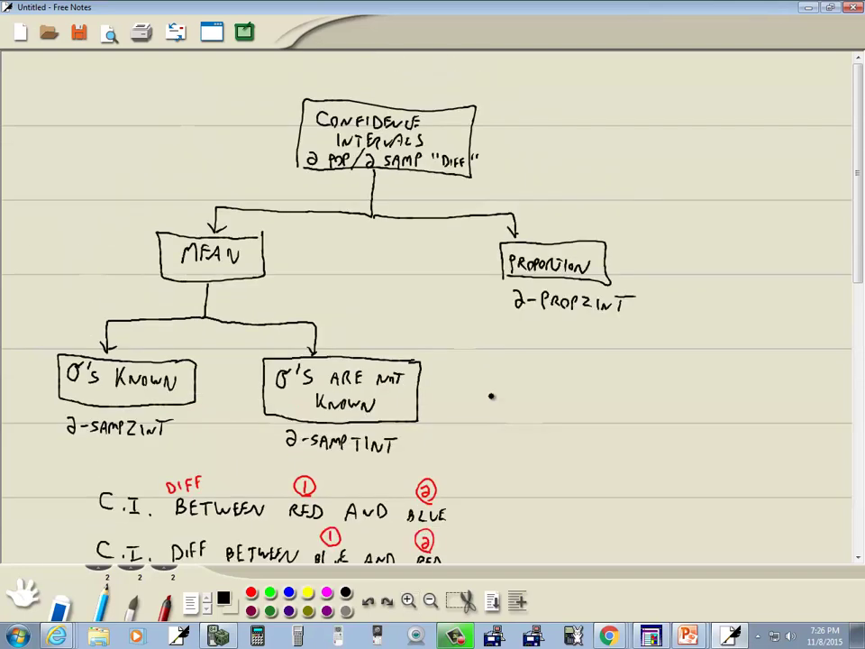